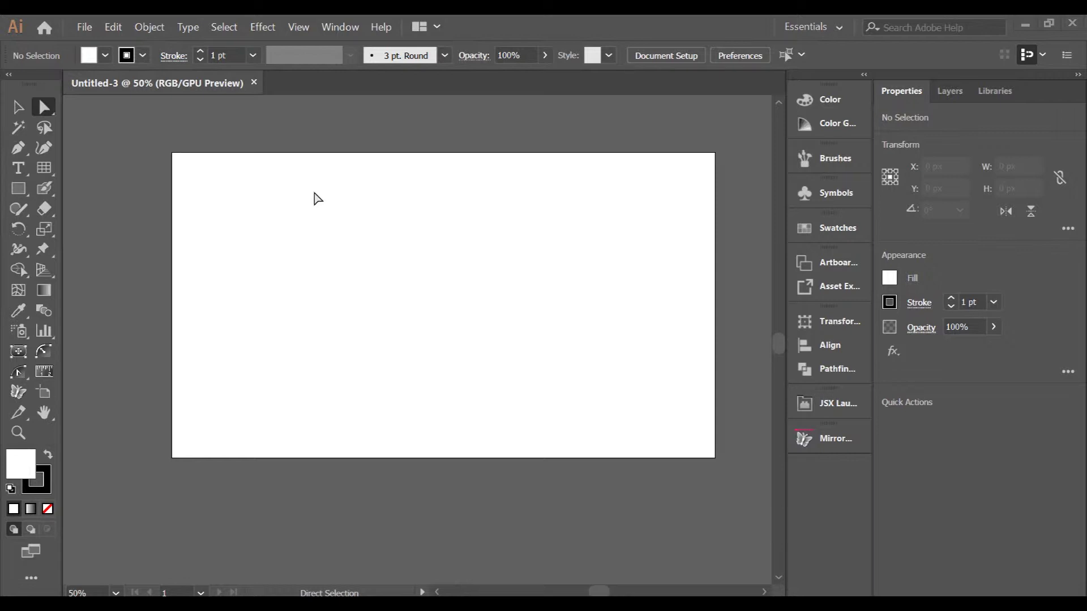
- Show the Window > Extensions submenu listing Fontself Maker 3.1.2
click(341, 27)
mouse_move(528, 101)
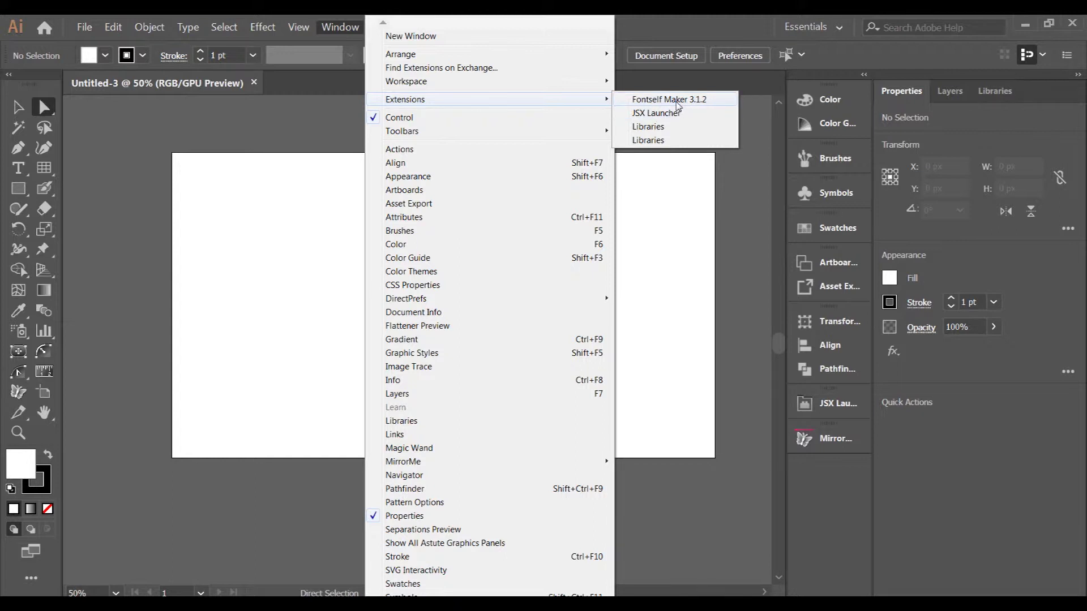
- Dismiss the extensions menu without choosing anything and turn on rulers with Ctrl+R
click(261, 212)
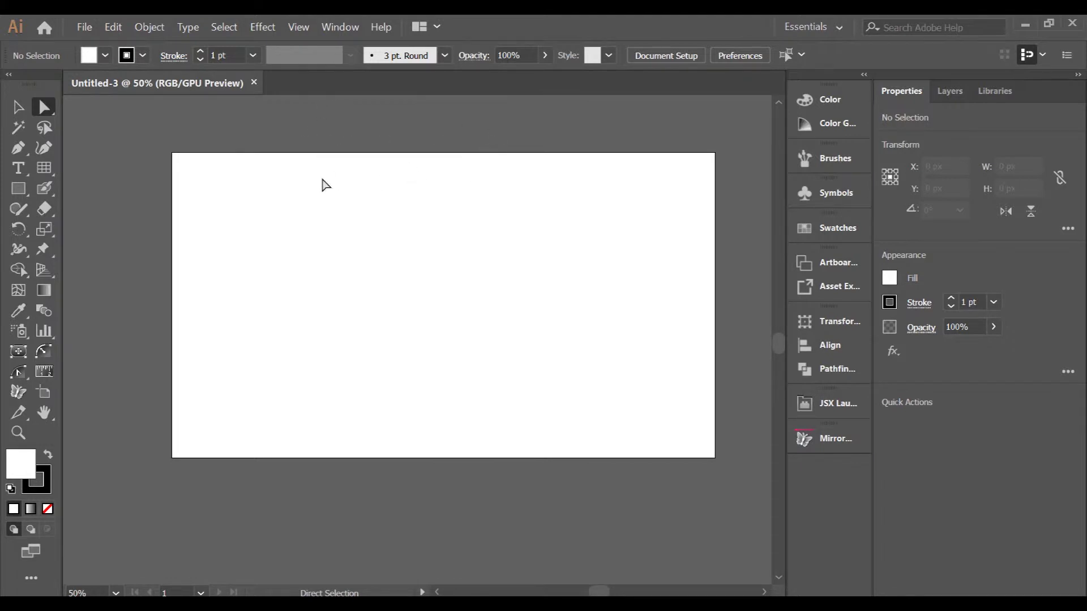
scroll(320, 192, up, 2)
scroll(283, 232, down, 3)
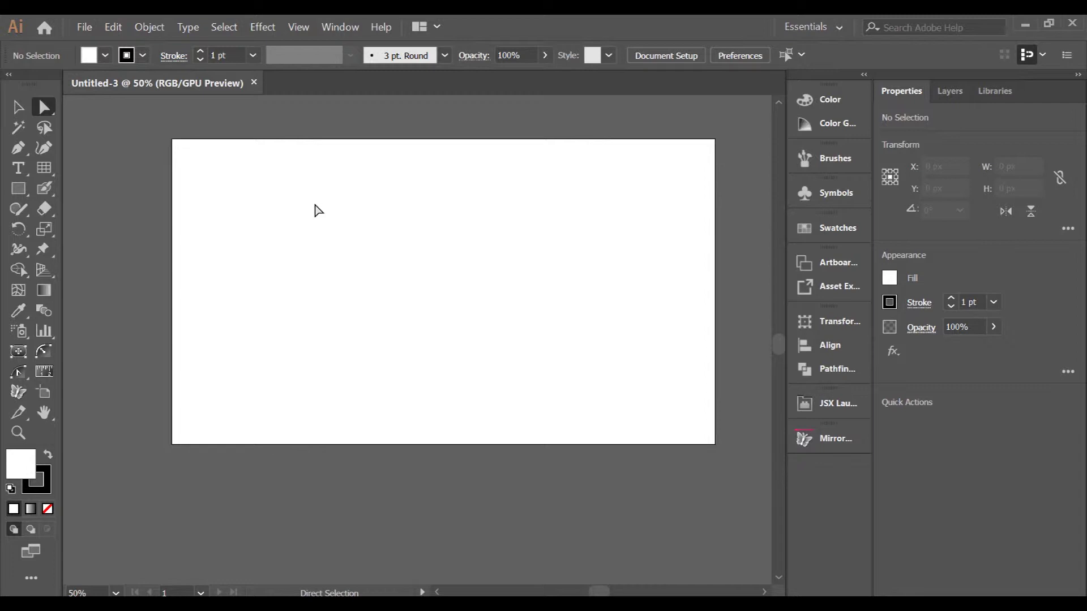
key(ctrl+r)
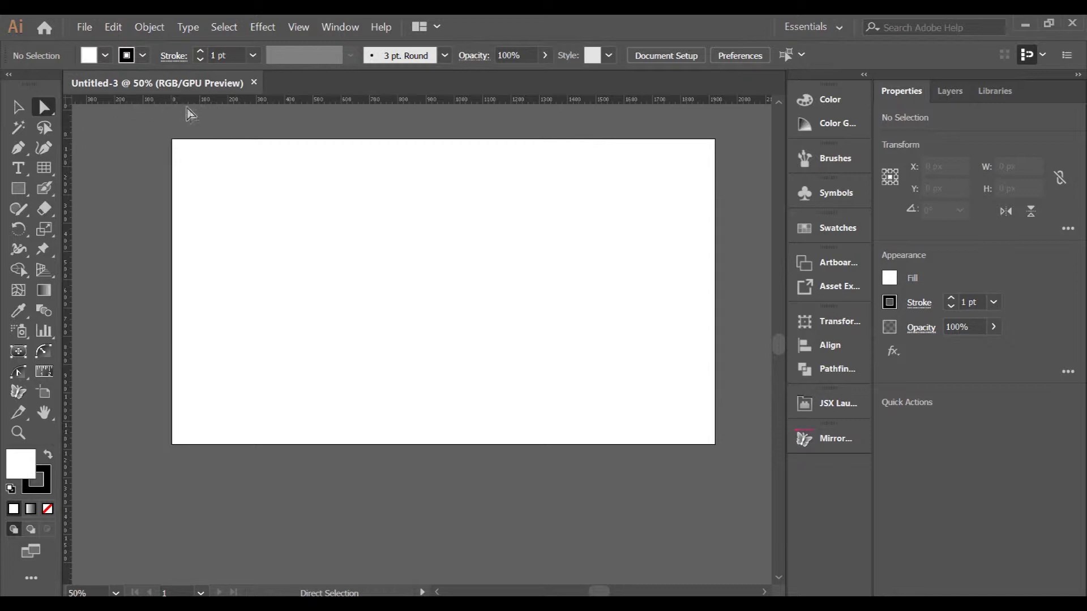
- Drag out a horizontal guide near the artboard's top and a vertical guide near its left edge
drag(205, 99, 196, 145)
key(ctrl+1)
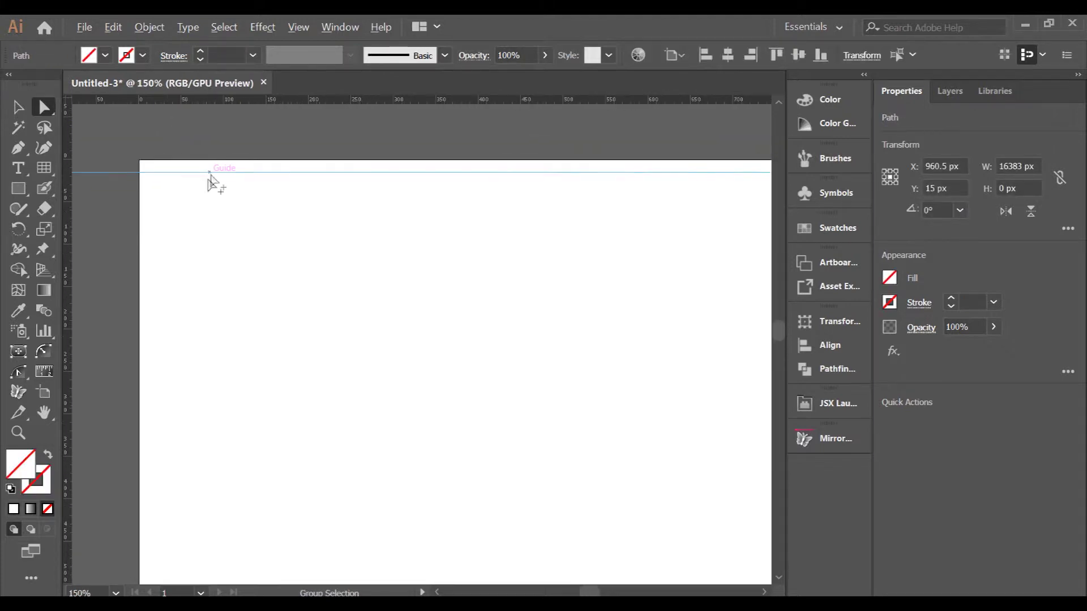
scroll(215, 198, down, 2)
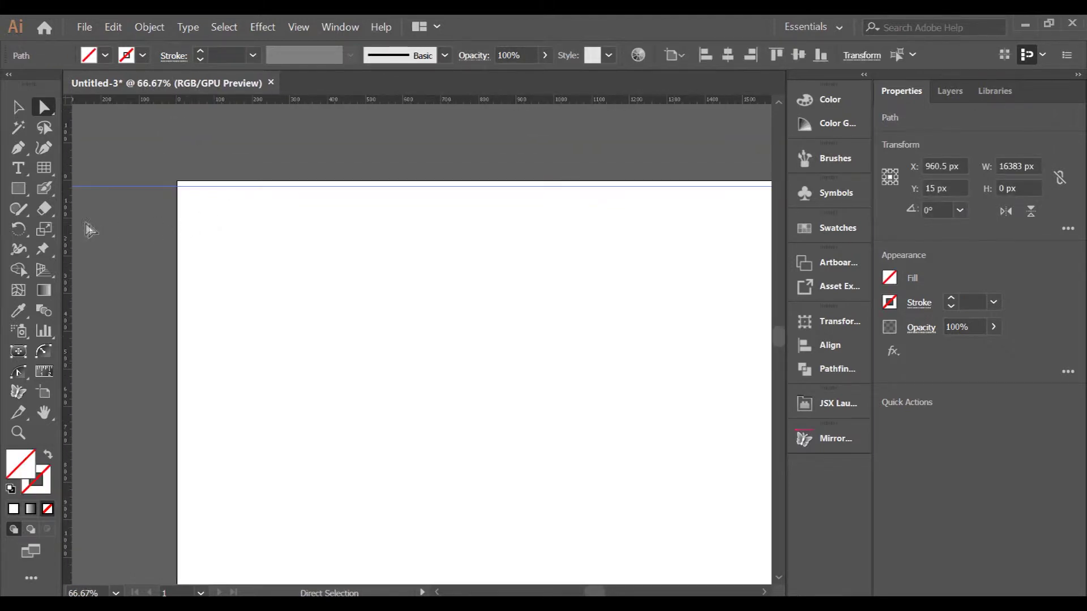
drag(114, 226, 185, 219)
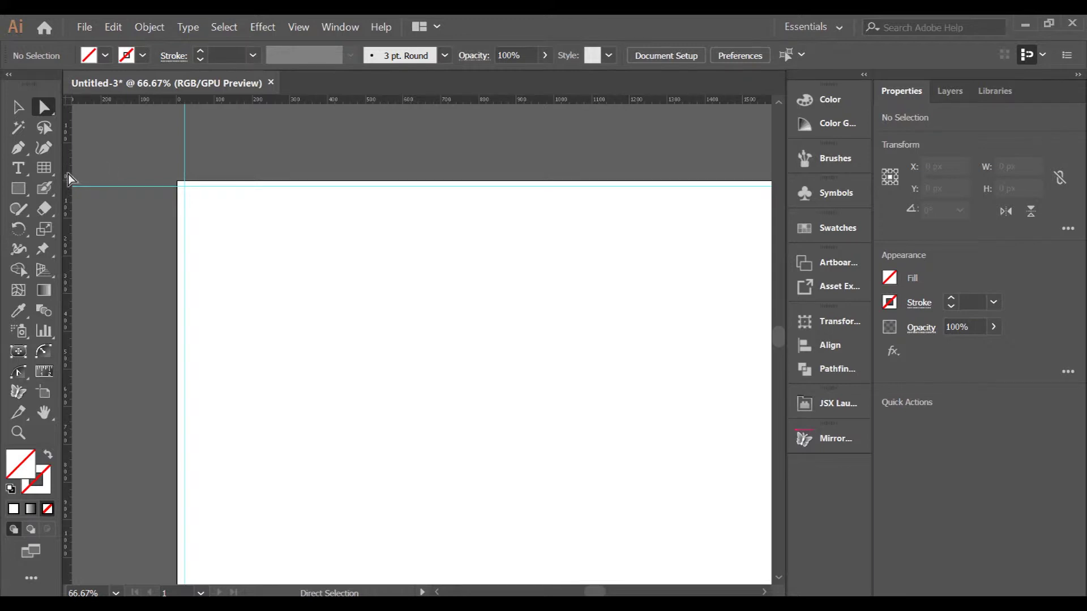
- Add a second vertical guide right of the first and a second horizontal guide below the first
drag(69, 177, 216, 179)
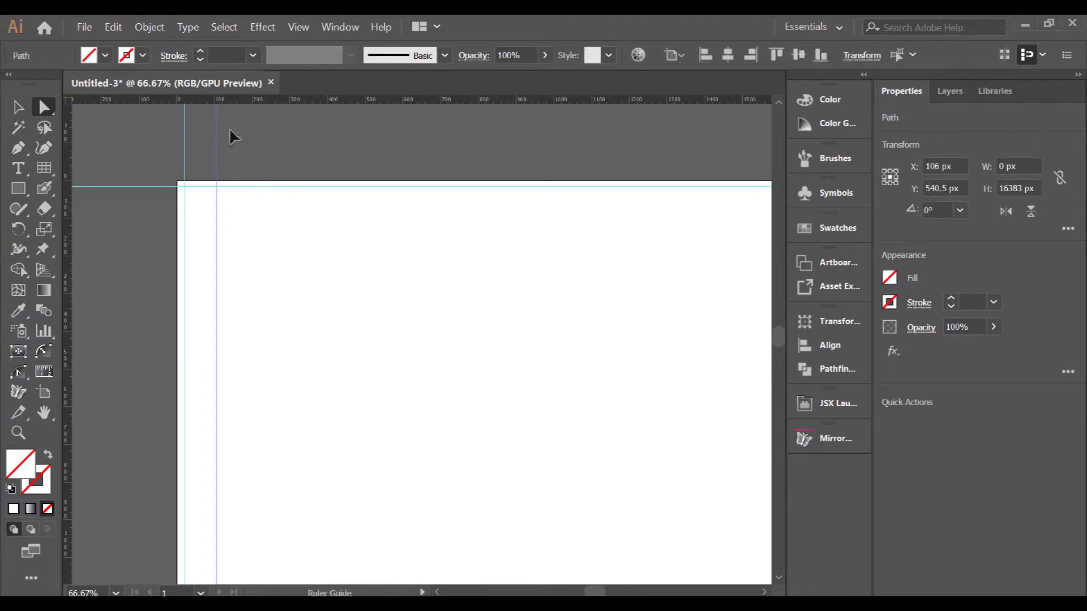
drag(225, 185, 223, 221)
scroll(175, 211, up, 3)
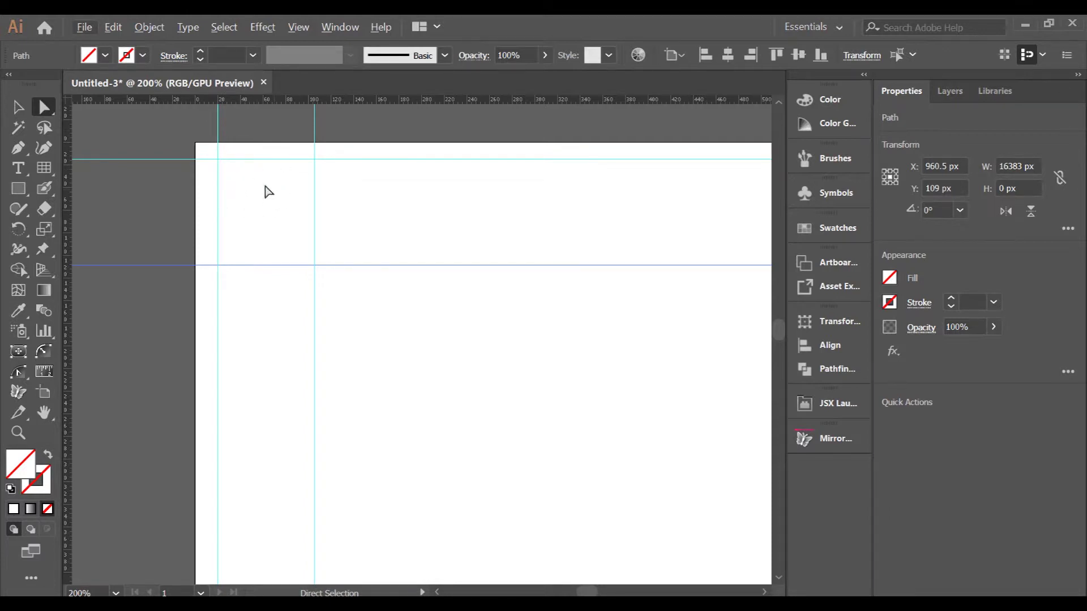
scroll(265, 187, down, 2)
scroll(266, 187, down, 1)
scroll(268, 186, up, 1)
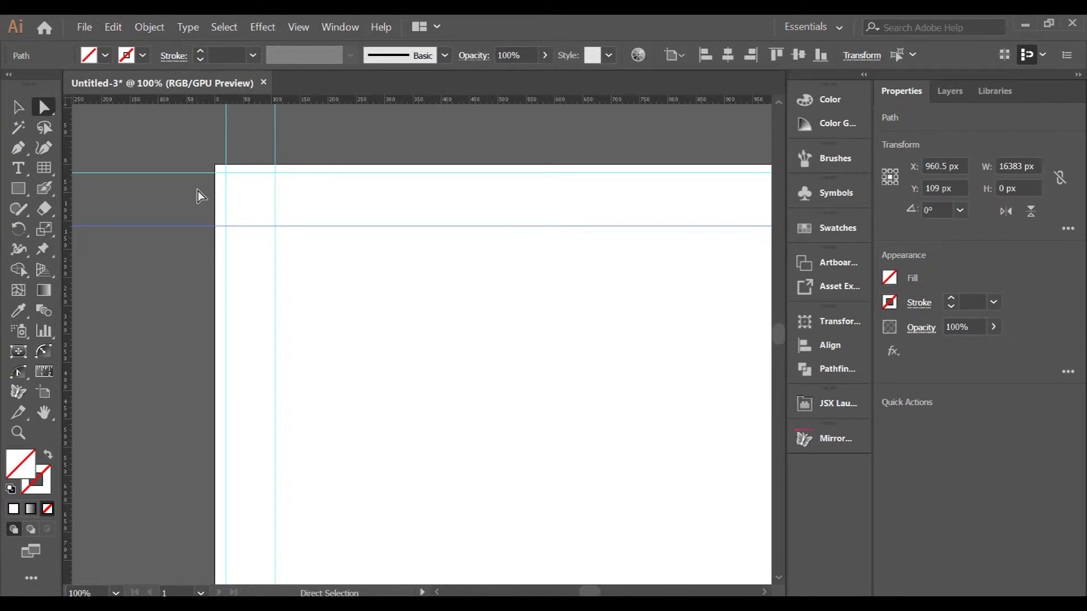
scroll(204, 192, down, 1)
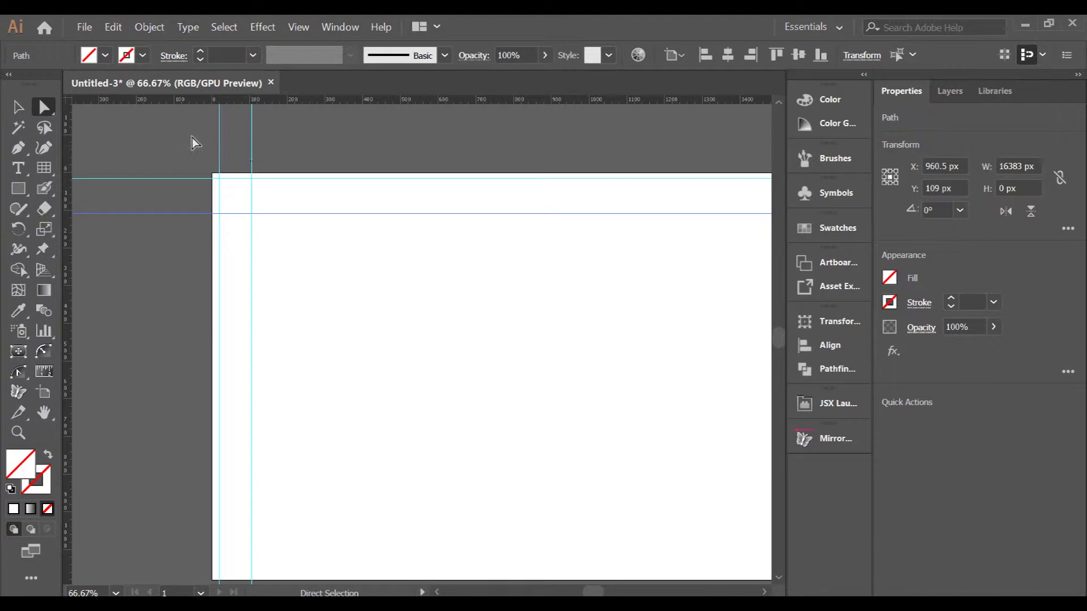
- Select the two vertical guides and Alt-drag a copy of the pair to the right
drag(277, 166, 111, 116)
key(v)
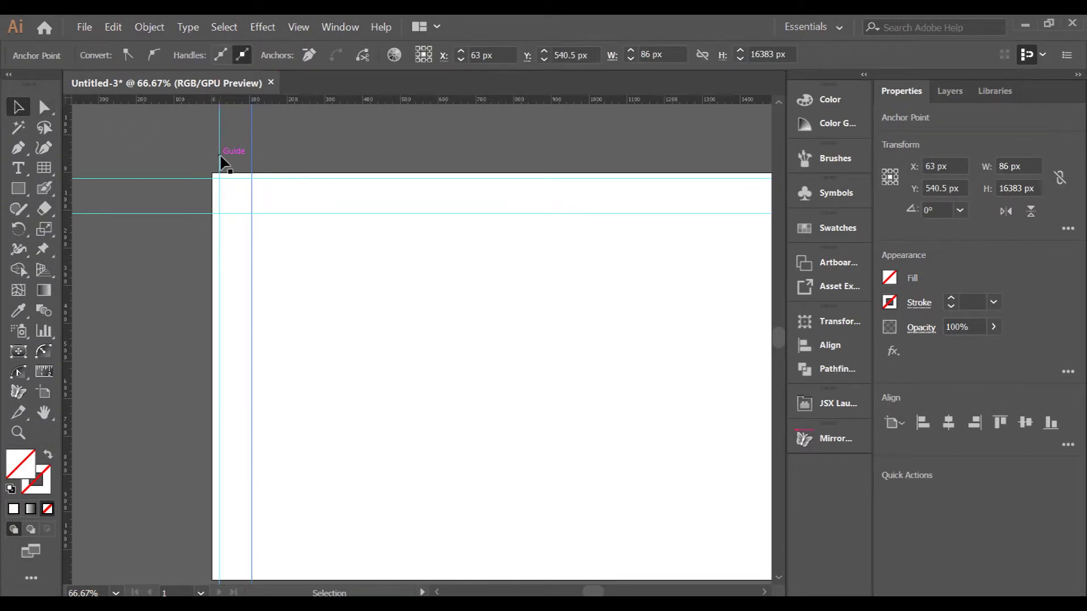
drag(225, 164, 262, 163)
click(291, 163)
key(ctrl+z)
shift+click(253, 157)
drag(255, 157, 293, 163)
click(331, 152)
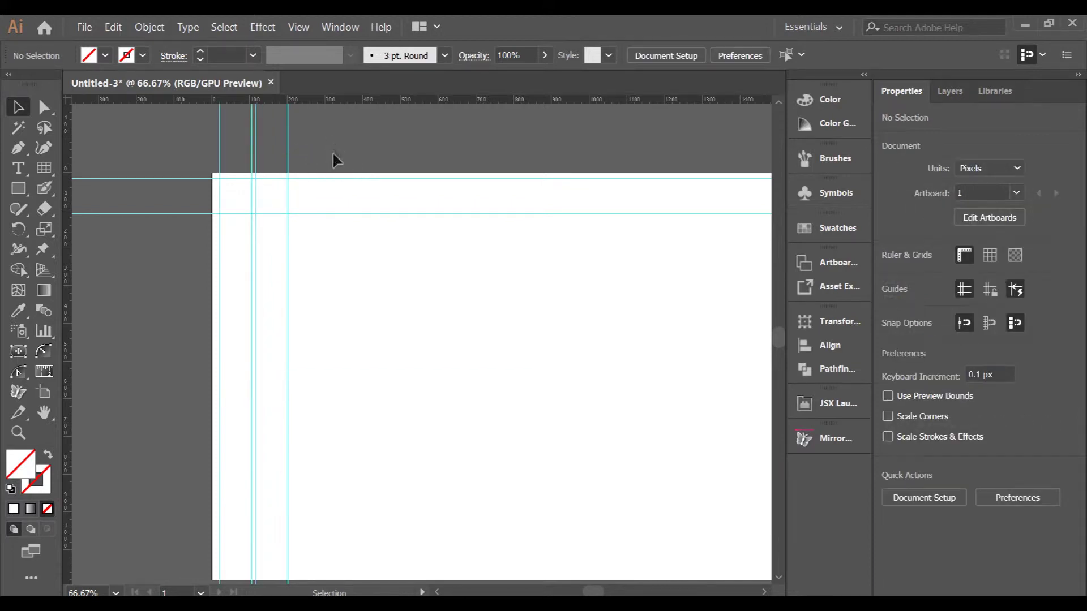
scroll(256, 195, up, 1)
scroll(232, 201, down, 1)
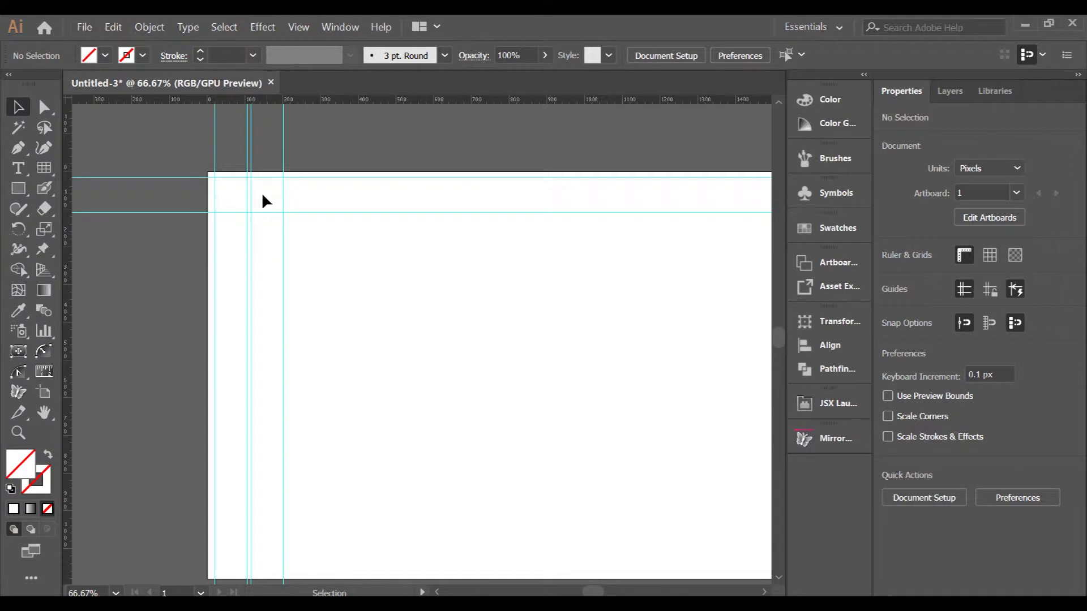
scroll(262, 198, down, 1)
- Select the accumulated vertical guides and copy them further right across the remaining artboard
drag(194, 149, 306, 161)
drag(193, 138, 358, 170)
drag(359, 166, 422, 163)
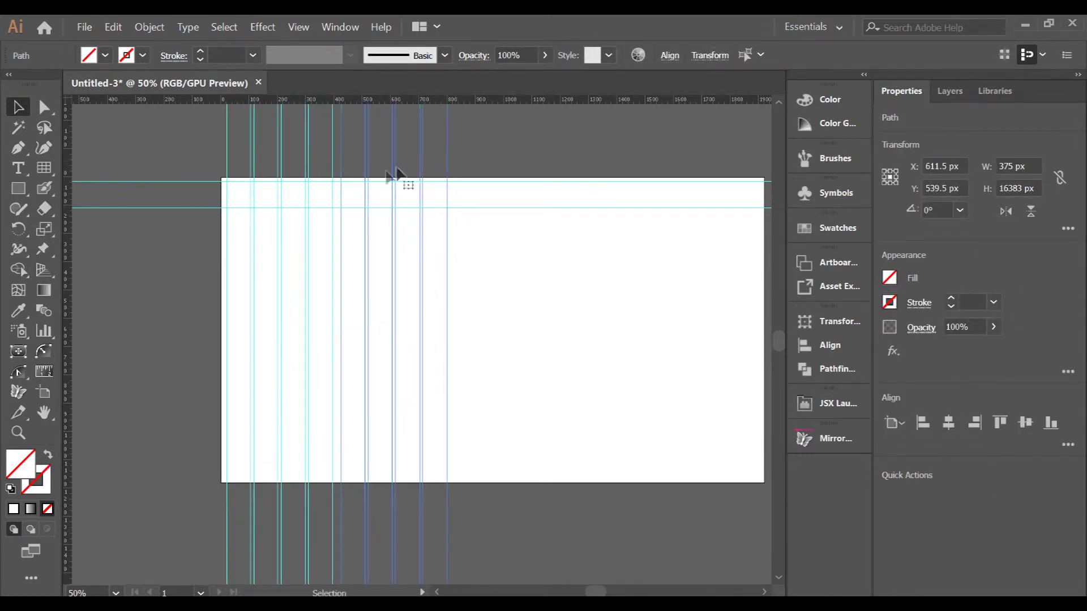
key(Left)
key(Left)
key(Left)
key(Left)
key(Left)
key(Left)
key(Left)
key(Left)
key(Left)
key(Left)
key(Left)
key(Left)
key(Left)
key(Left)
key(Left)
key(Left)
key(Left)
key(Left)
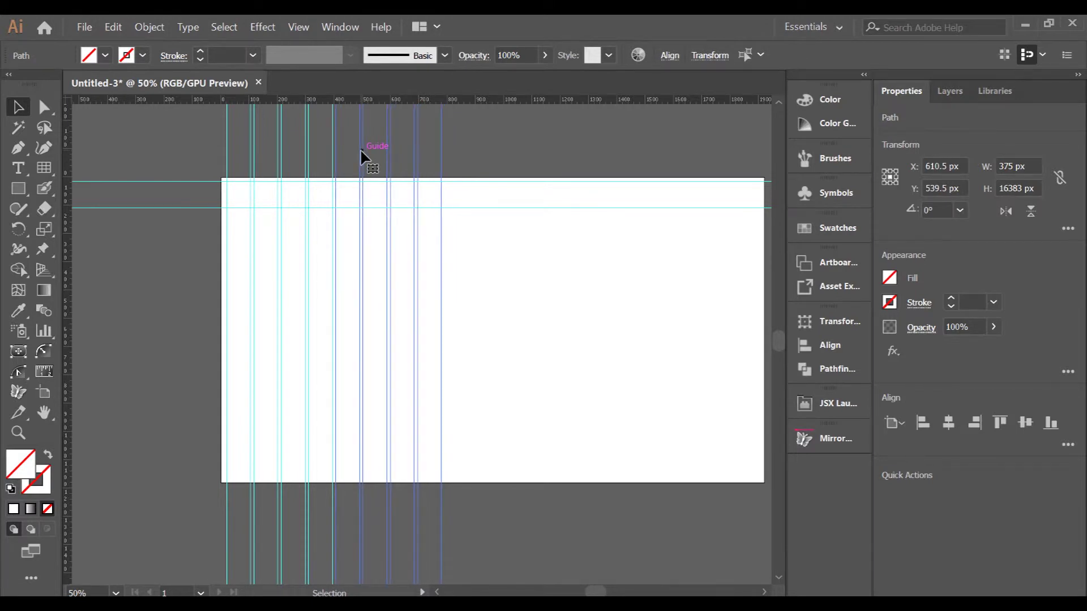
drag(183, 148, 495, 158)
drag(422, 160, 631, 150)
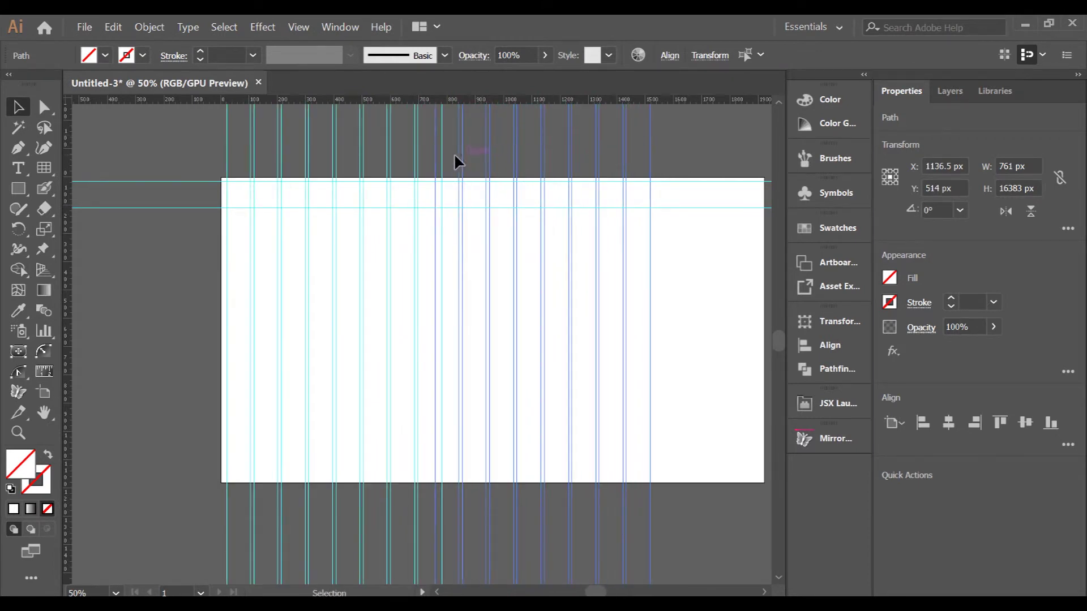
- Restore the last copied guides and shift them slightly right for even spacing
ctrl+click(442, 169)
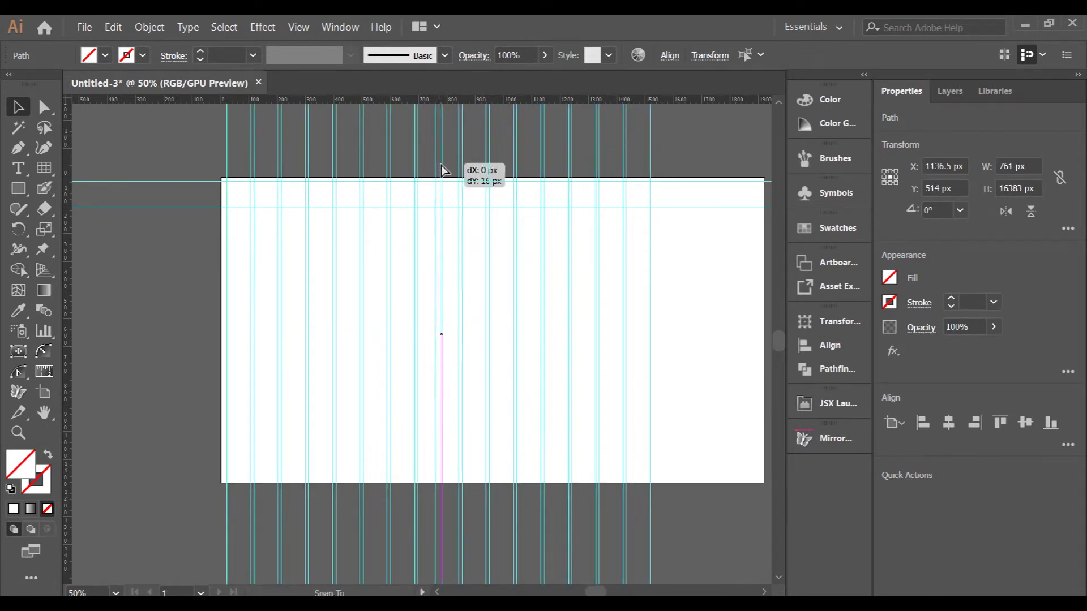
key(ctrl+z)
right_click(492, 158)
click(516, 179)
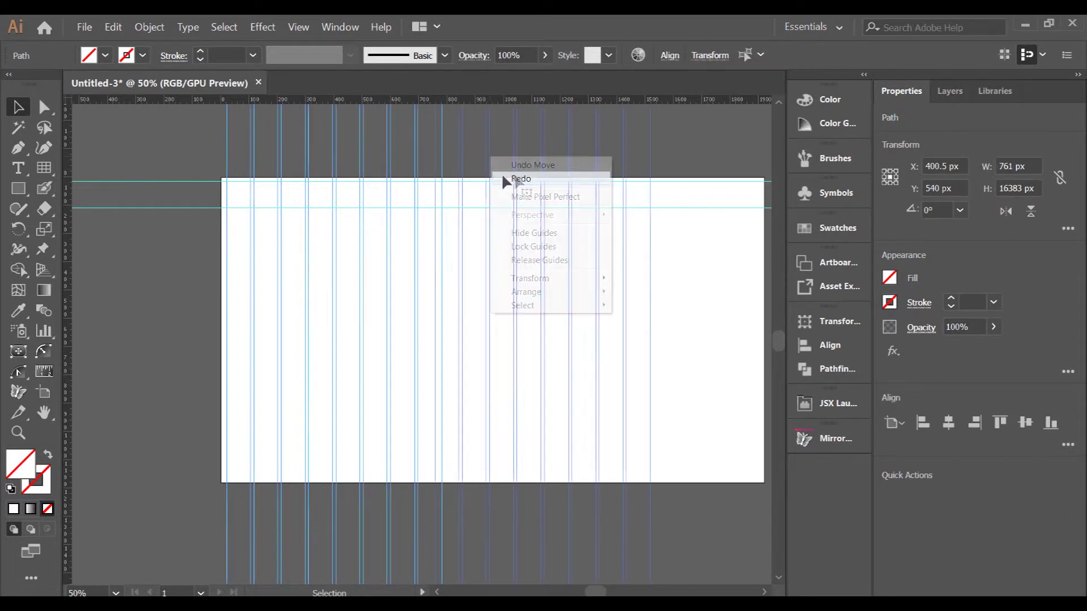
drag(461, 180, 473, 182)
click(196, 141)
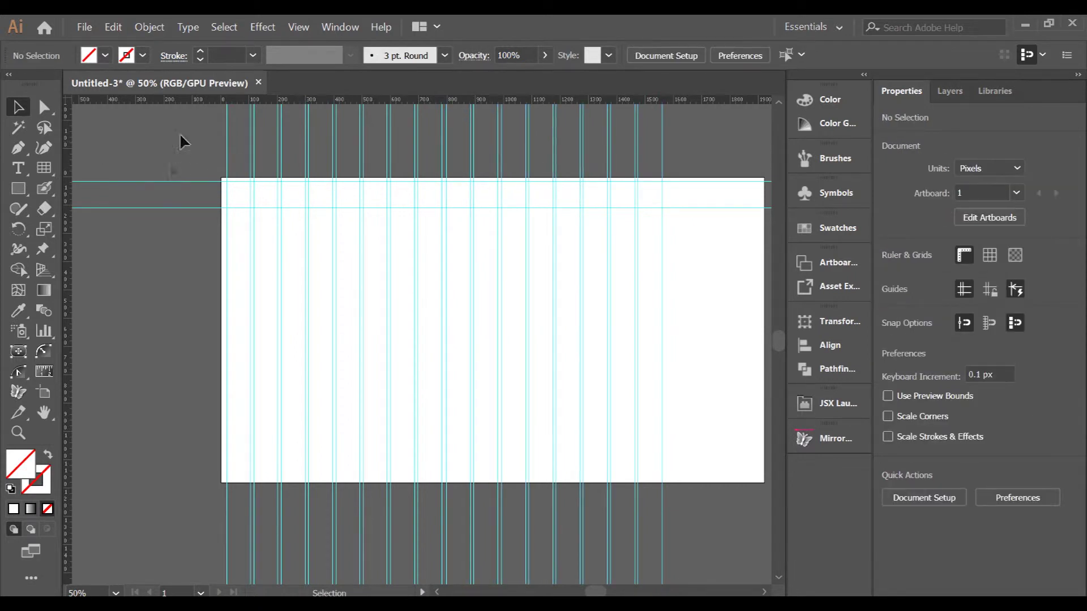
- Copy the horizontal guide pair downward repeatedly to fill the artboard's height
drag(164, 239, 189, 265)
click(182, 295)
drag(198, 212, 195, 276)
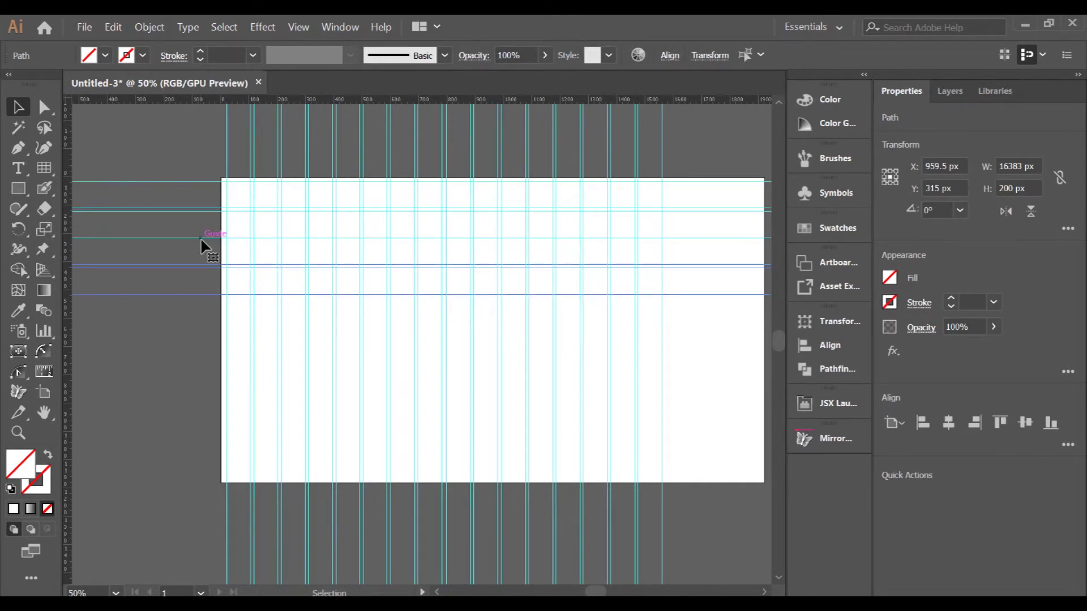
drag(198, 267, 190, 339)
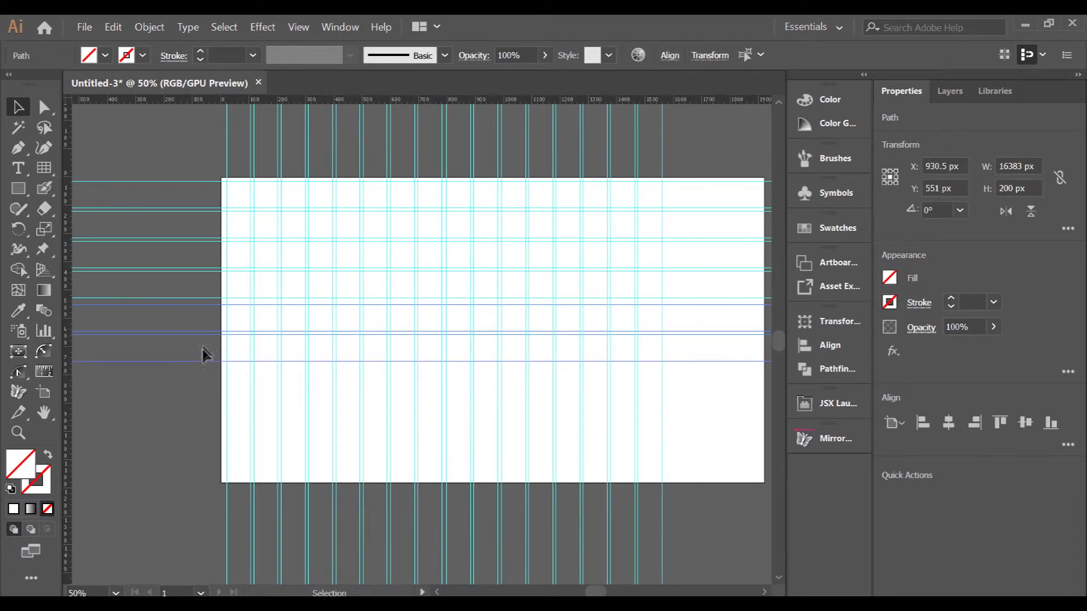
drag(203, 340, 220, 373)
click(173, 473)
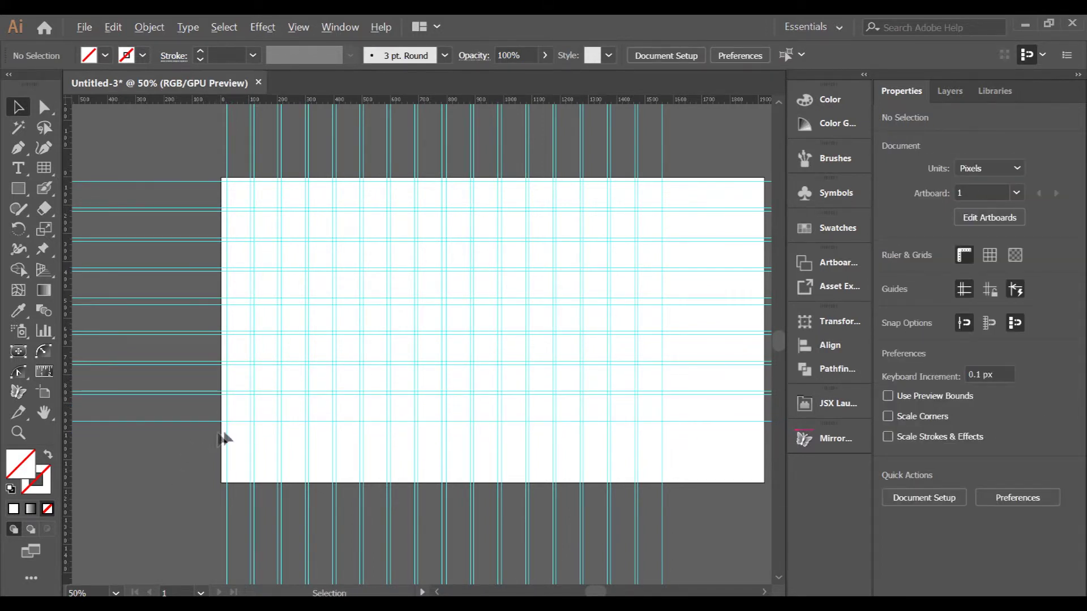
- Select all guides to check the finished grid, then deselect them
scroll(275, 424, down, 1)
scroll(297, 418, up, 1)
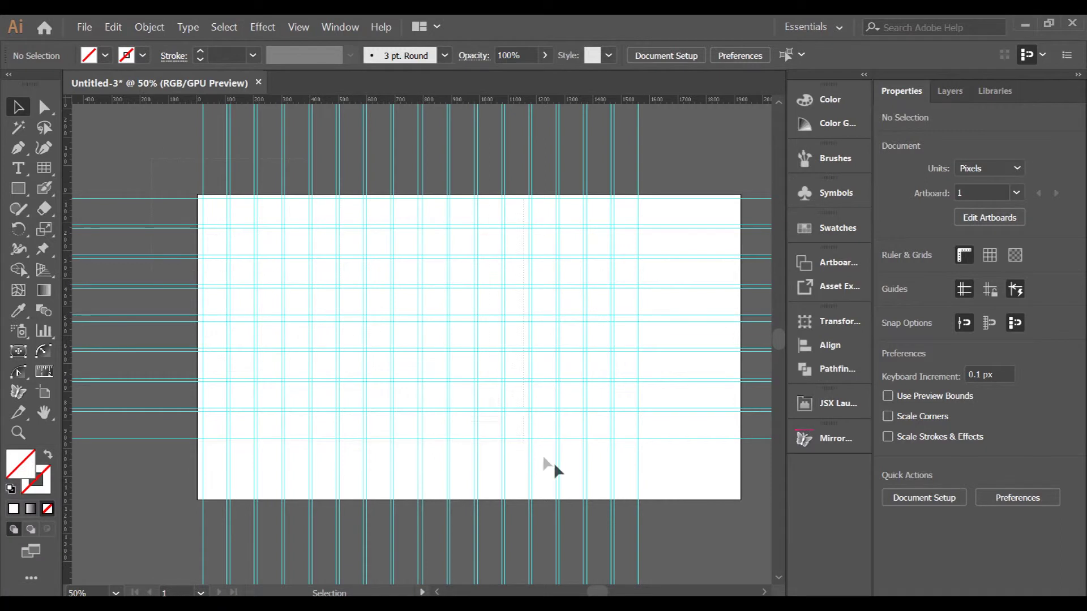
key(ctrl+a)
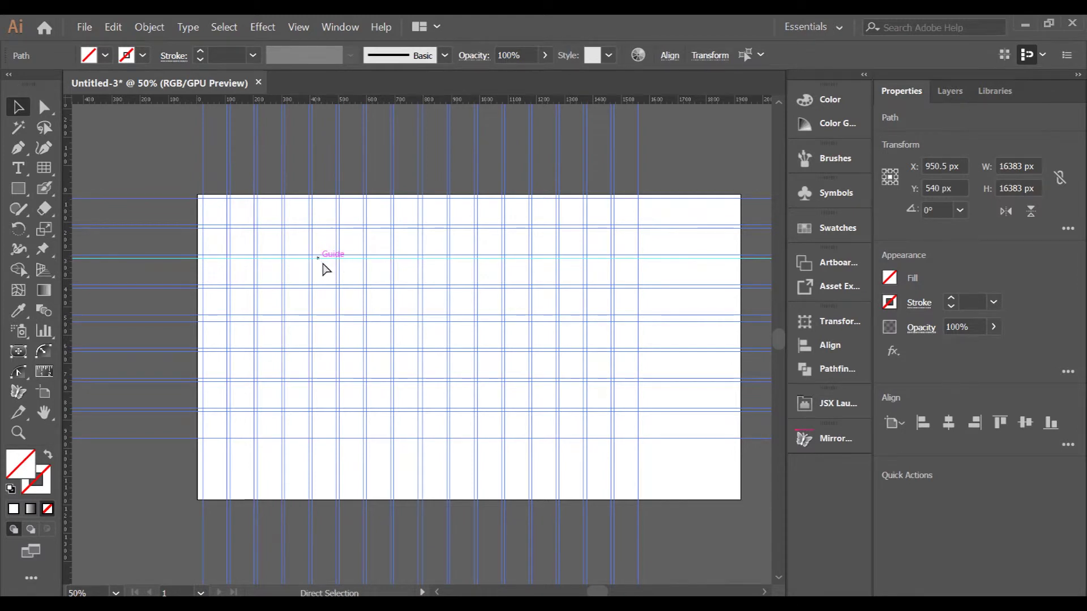
key(ctrl+shift+a)
scroll(187, 213, up, 3)
scroll(187, 207, up, 1)
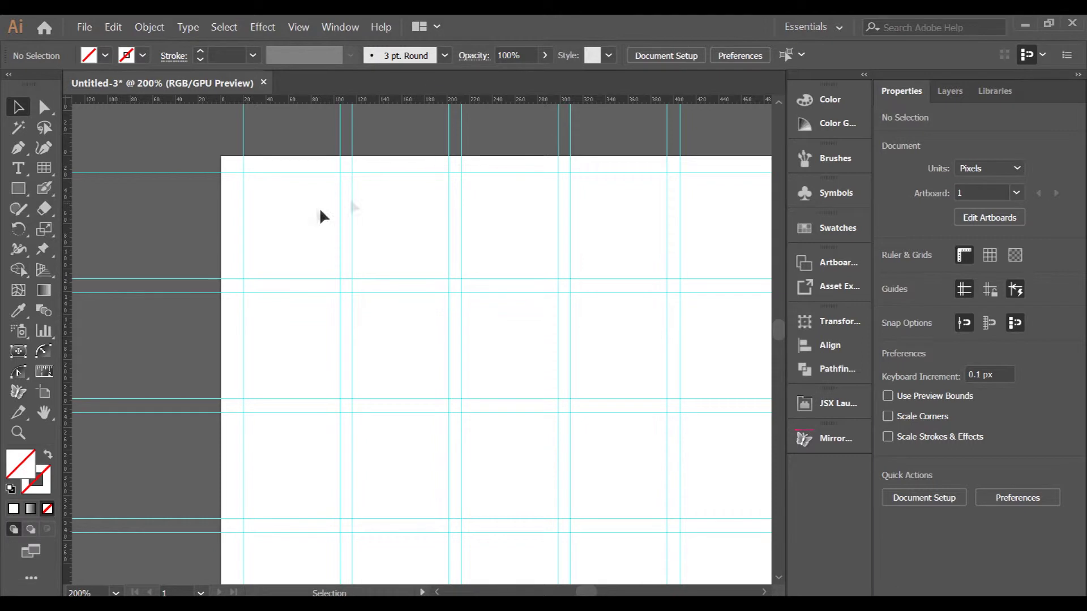
- Switch to the Blob Brush and pick black in the Color Picker
click(45, 189)
double_click(34, 478)
drag(399, 340, 565, 440)
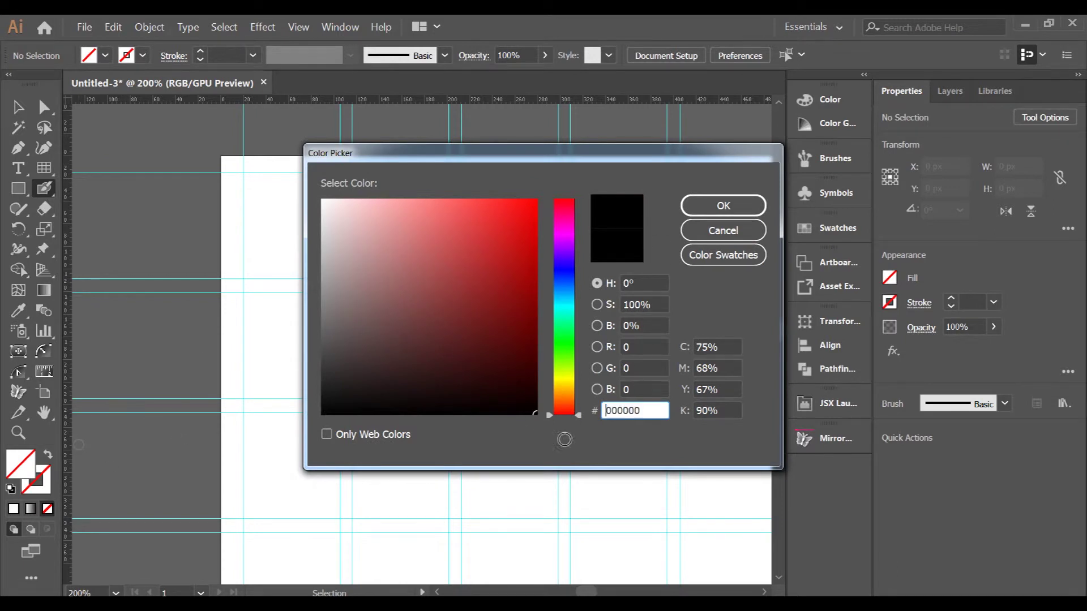
click(722, 205)
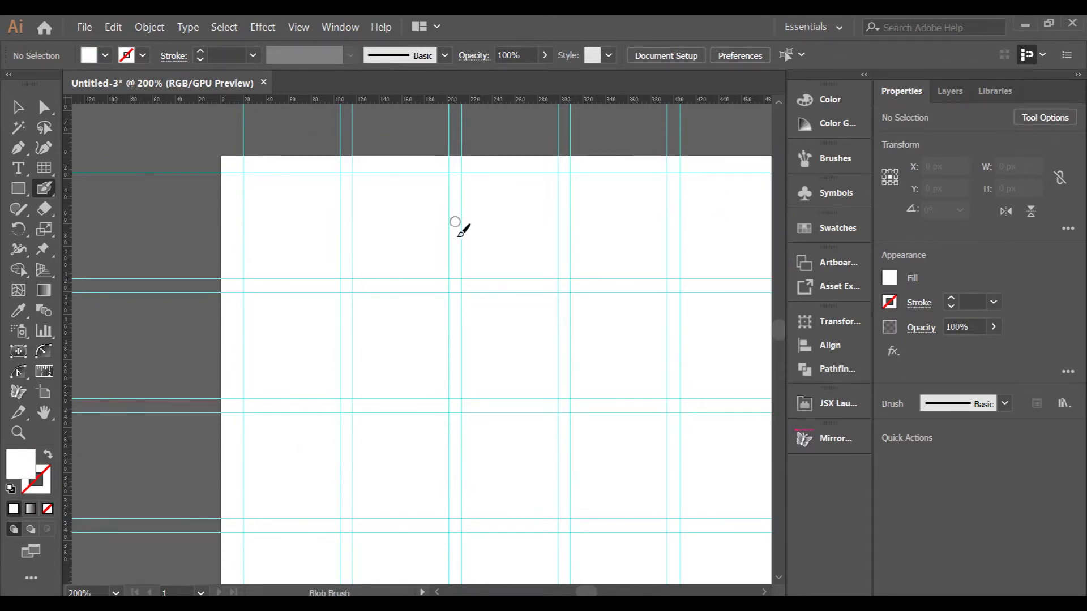
scroll(237, 187, up, 1)
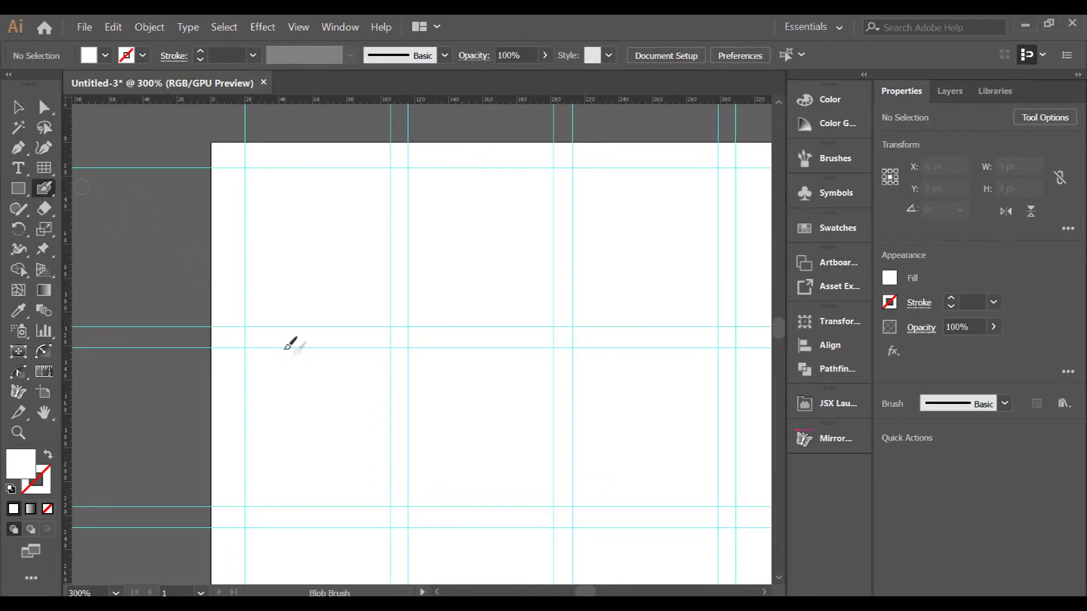
- Undo the stray white brush mark and set the fill colour to 000000
click(263, 325)
key(ctrl+z)
double_click(29, 465)
text(000000)
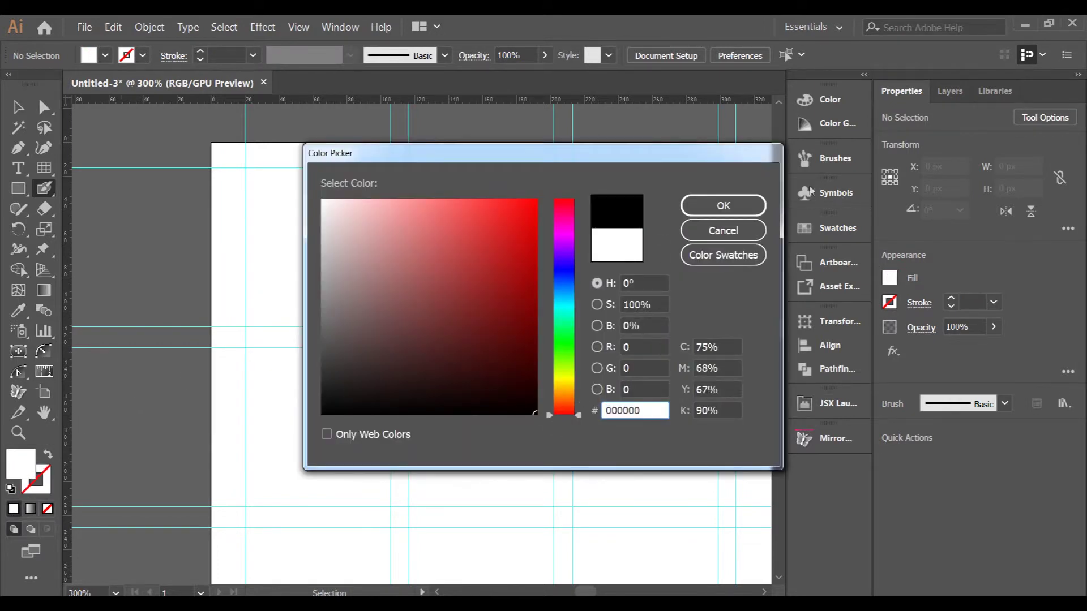
key(Return)
- Brush a capital A with a raised crossbar and a lowercase a beside it
mouse_move(264, 320)
mouse_down()
mouse_move(269, 219)
mouse_move(286, 193)
mouse_move(319, 185)
mouse_move(349, 211)
mouse_move(351, 299)
mouse_move(371, 337)
mouse_move(392, 327)
mouse_up()
key(shift+x)
drag(264, 263, 351, 260)
key(ctrl+z)
drag(255, 259, 356, 257)
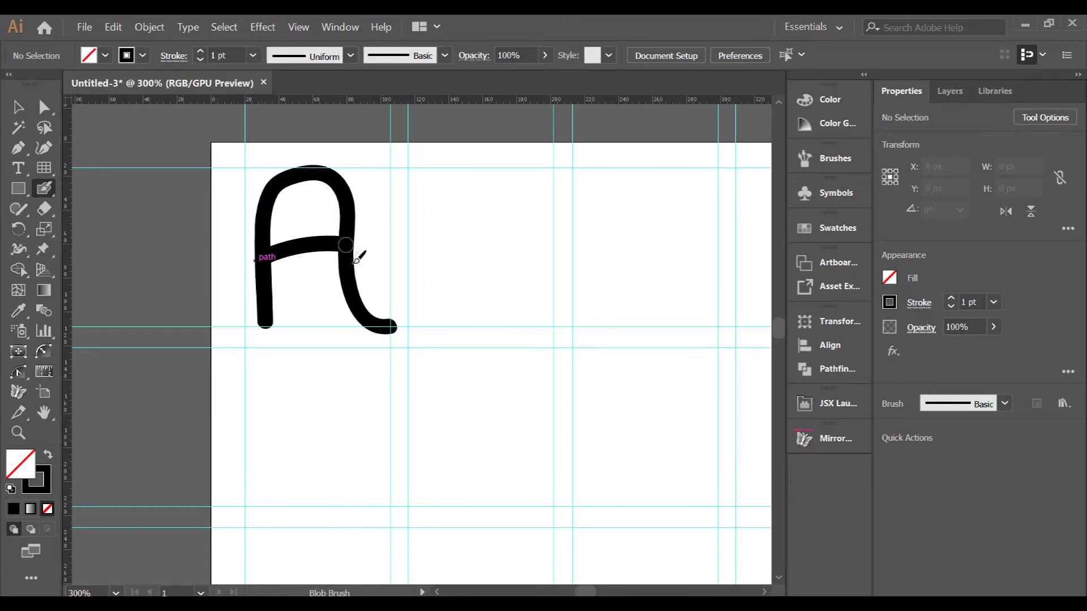
scroll(295, 288, down, 1)
scroll(288, 318, down, 1)
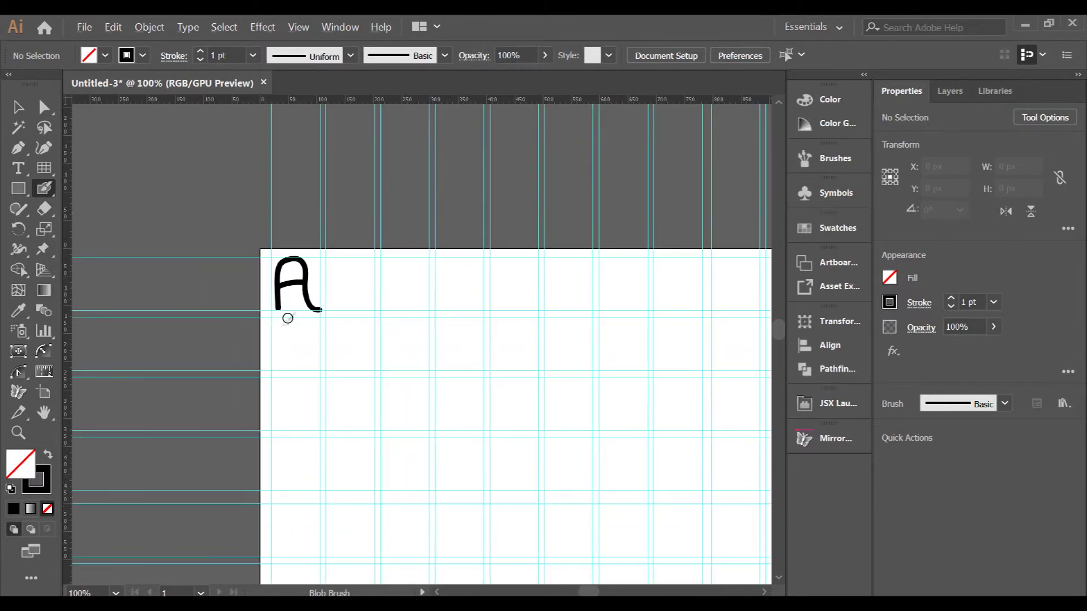
scroll(321, 306, up, 1)
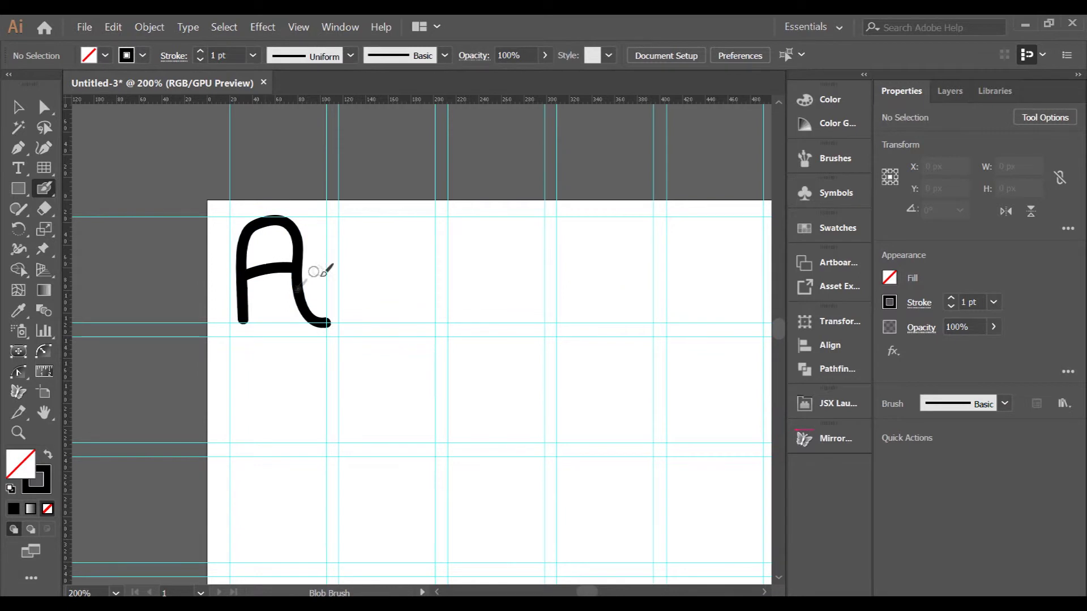
scroll(373, 255, up, 1)
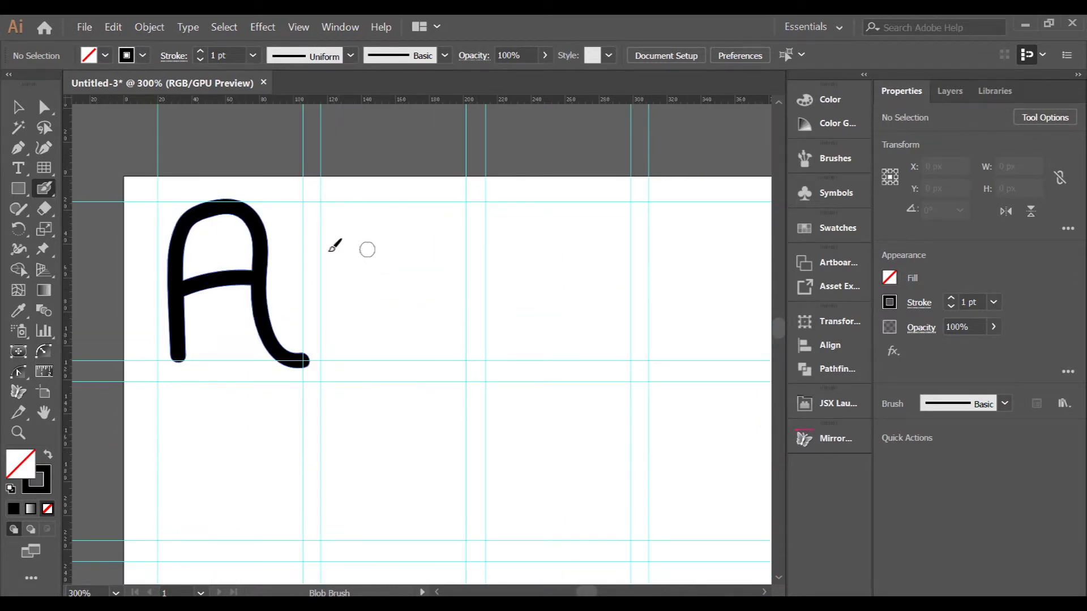
mouse_move(325, 237)
mouse_down()
mouse_move(373, 221)
mouse_move(411, 229)
mouse_move(438, 285)
mouse_move(430, 321)
mouse_move(399, 362)
mouse_move(340, 360)
mouse_move(335, 342)
mouse_move(351, 319)
mouse_move(374, 315)
mouse_move(465, 363)
mouse_up()
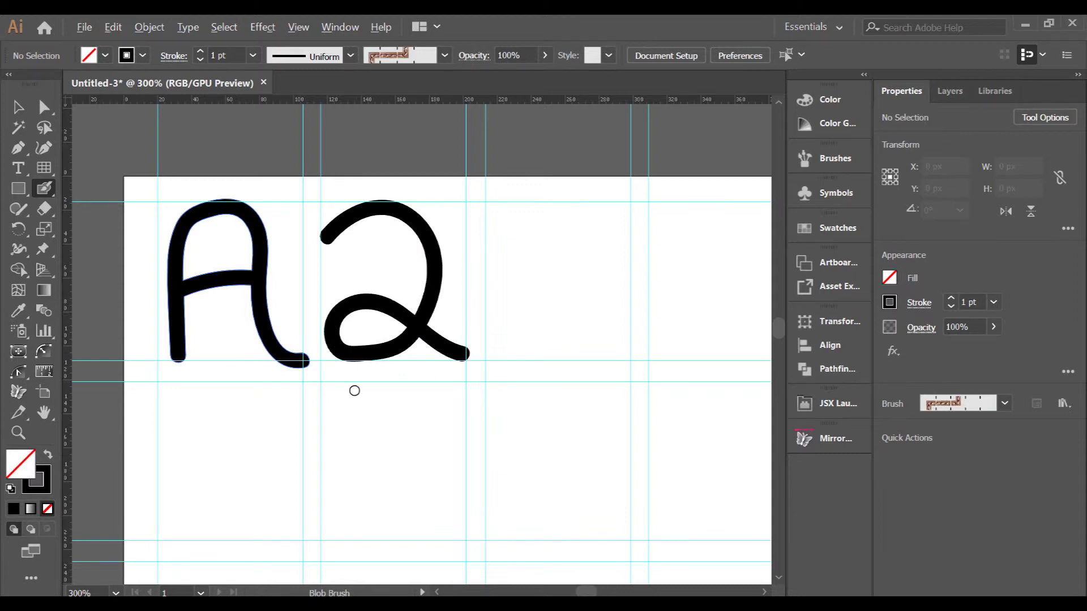
scroll(354, 388, down, 2)
scroll(463, 369, up, 2)
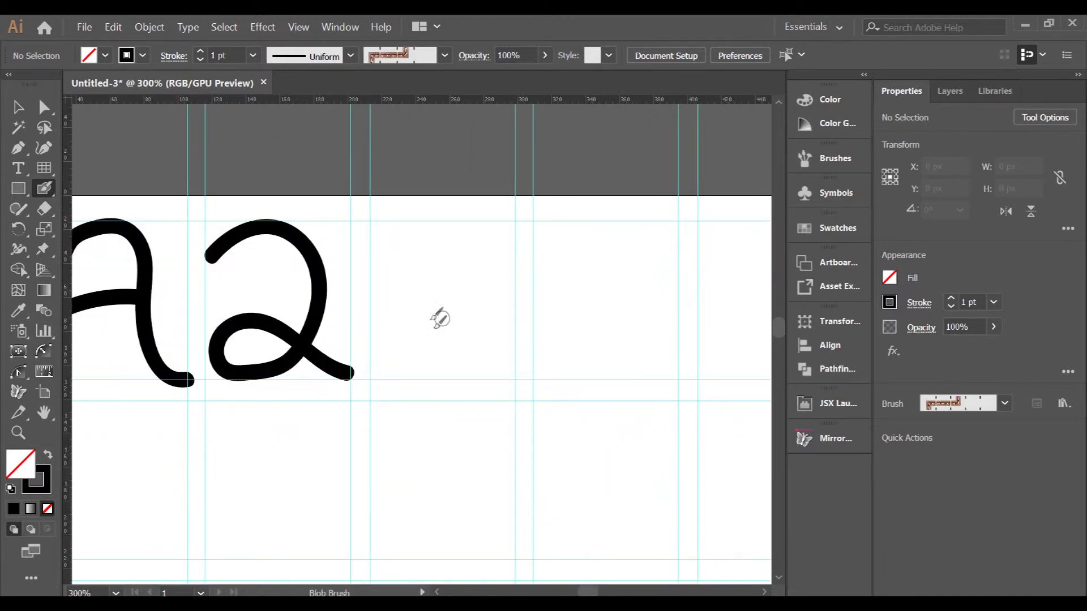
- Draw the capital B, redoing its stem and bowls
drag(383, 226, 378, 374)
key(ctrl+z)
mouse_move(386, 222)
mouse_down()
mouse_move(391, 391)
mouse_move(424, 245)
mouse_move(455, 243)
mouse_move(477, 266)
mouse_move(454, 318)
mouse_move(416, 317)
mouse_move(473, 309)
mouse_move(495, 333)
mouse_move(490, 374)
mouse_move(467, 396)
mouse_move(400, 388)
mouse_up()
key(ctrl+z)
mouse_move(470, 298)
mouse_down()
mouse_move(497, 346)
mouse_move(483, 366)
mouse_move(385, 377)
mouse_up()
scroll(563, 274, down, 3)
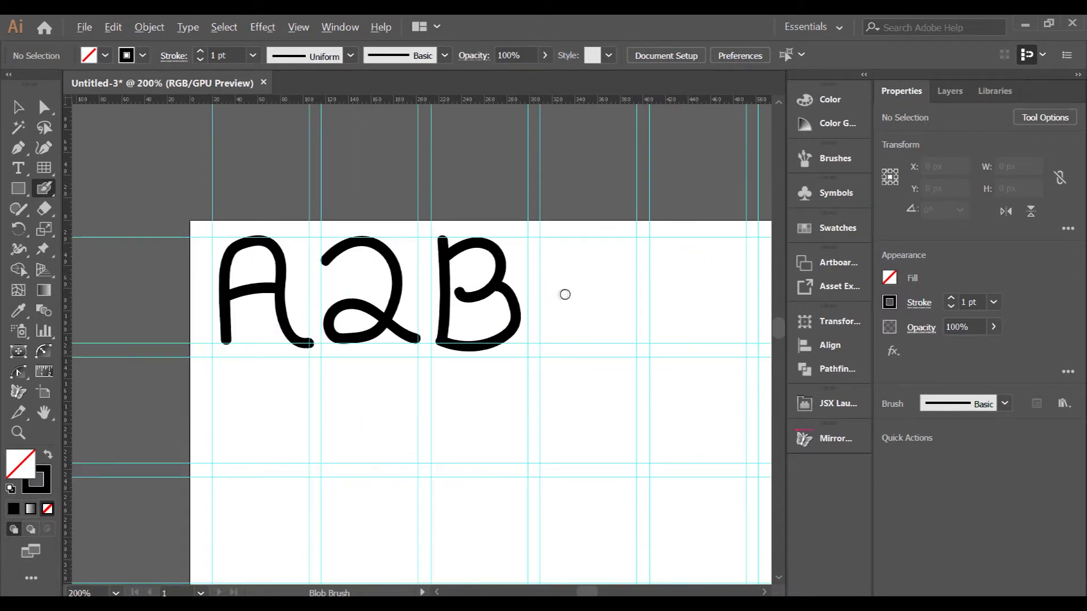
scroll(592, 279, up, 2)
scroll(541, 247, up, 1)
- Draw the lowercase b, undoing a trial stem and a stray stroke
drag(525, 240, 527, 365)
key(ctrl+z)
click(527, 239)
mouse_move(527, 239)
mouse_down()
mouse_move(532, 386)
mouse_move(580, 405)
mouse_move(603, 340)
mouse_move(543, 311)
mouse_move(530, 330)
mouse_up()
scroll(543, 321, down, 4)
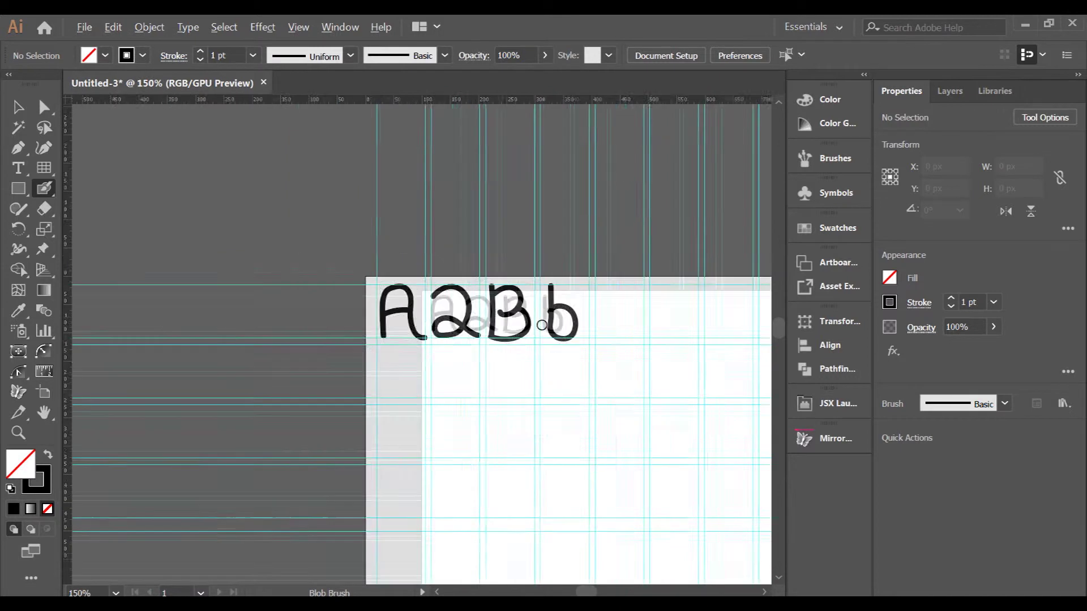
scroll(601, 317, up, 2)
scroll(583, 316, up, 1)
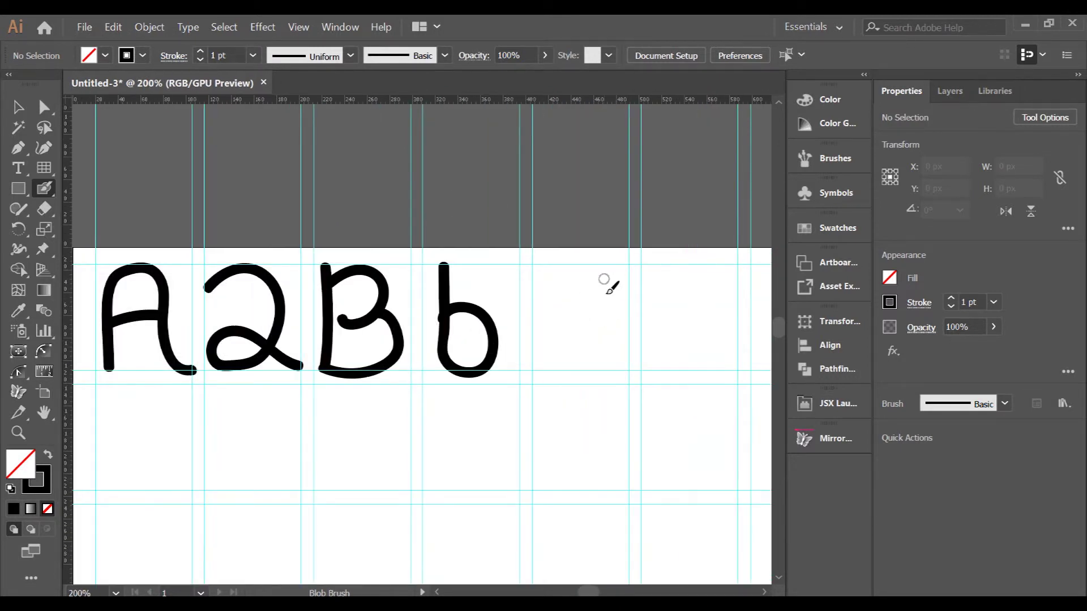
key(ctrl+z)
- Draw a taller capital C, the capital D and the lowercase d
mouse_move(602, 273)
mouse_down()
mouse_move(563, 313)
mouse_move(560, 366)
mouse_move(567, 383)
mouse_move(597, 376)
mouse_up()
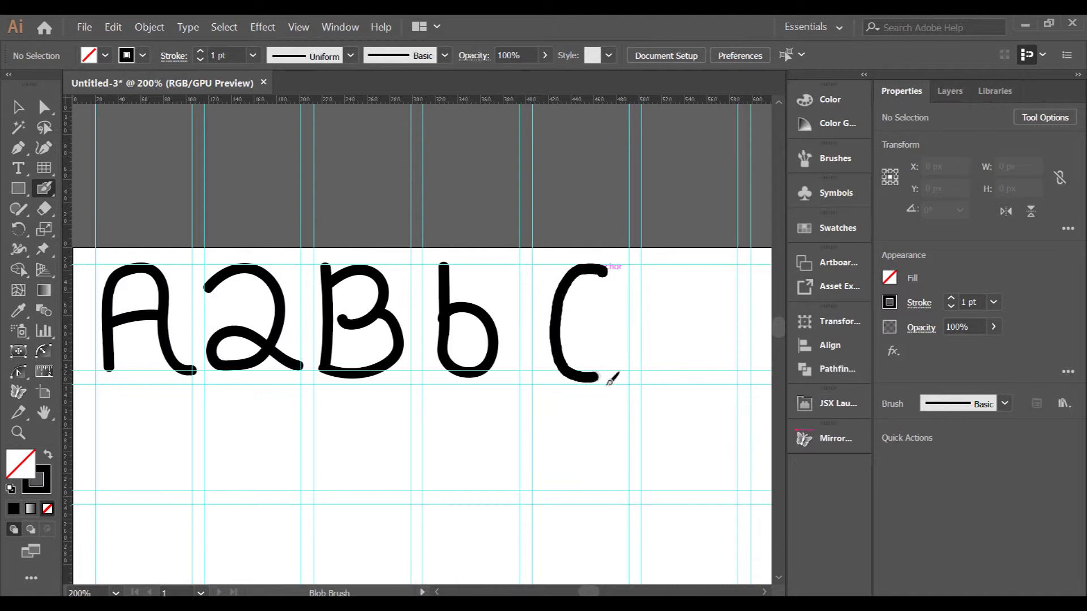
scroll(610, 348, down, 2)
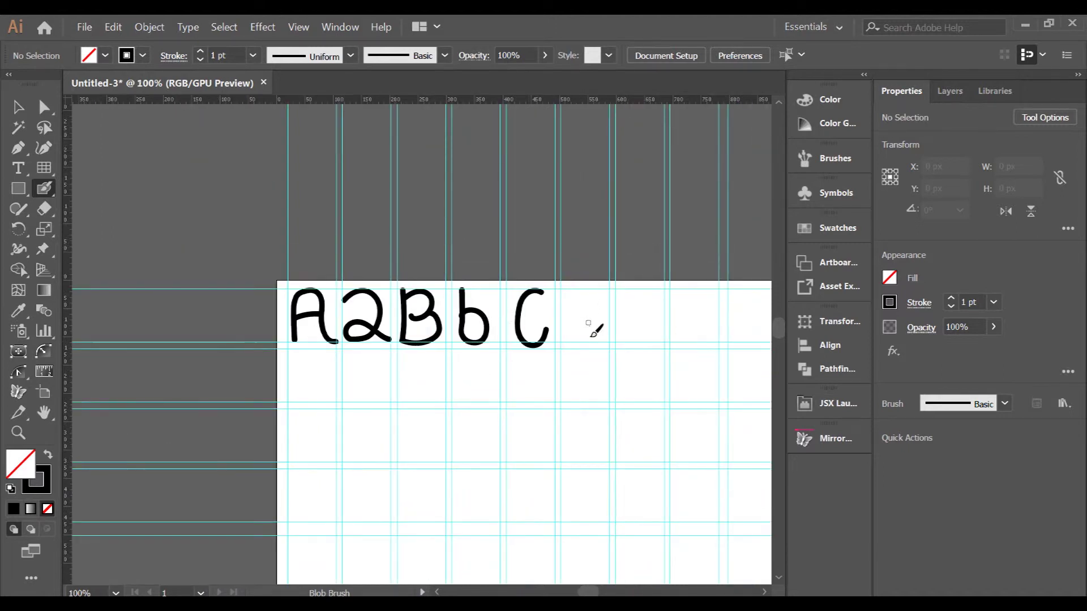
scroll(591, 323, up, 1)
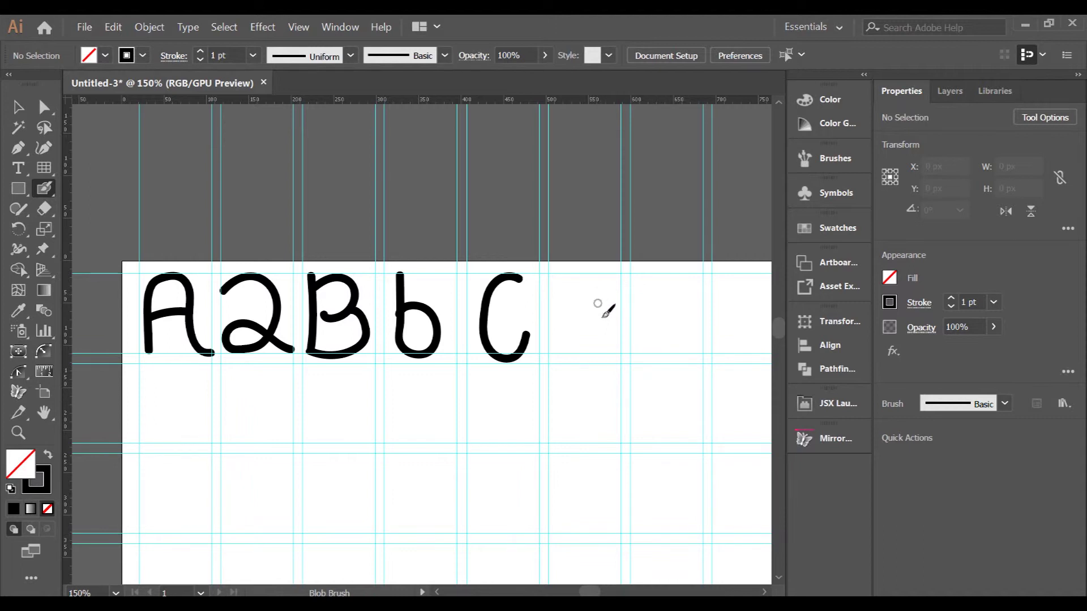
key(ctrl+z)
mouse_move(602, 296)
mouse_down()
mouse_move(582, 306)
mouse_move(563, 343)
mouse_move(568, 309)
mouse_move(595, 388)
mouse_up()
key(ctrl+plus)
mouse_move(592, 283)
mouse_down()
mouse_move(623, 283)
mouse_move(595, 388)
mouse_up()
scroll(546, 334, down, 2)
scroll(607, 323, up, 2)
mouse_move(629, 292)
mouse_down()
mouse_move(640, 377)
mouse_move(654, 397)
mouse_up()
mouse_move(632, 348)
mouse_down()
mouse_move(583, 365)
mouse_move(634, 369)
mouse_up()
scroll(644, 377, down, 2)
scroll(736, 374, up, 2)
- Draw the letters E, e, F and a crossed lowercase f
mouse_move(601, 289)
mouse_down()
mouse_move(530, 347)
mouse_move(608, 388)
mouse_up()
mouse_move(539, 344)
mouse_down()
mouse_move(594, 343)
mouse_move(610, 311)
mouse_move(625, 385)
mouse_up()
scroll(594, 344, down, 2)
scroll(684, 327, up, 2)
scroll(627, 389, down, 2)
scroll(747, 369, up, 2)
mouse_move(535, 321)
mouse_down()
mouse_move(541, 418)
mouse_move(609, 324)
mouse_up()
drag(545, 370, 593, 369)
scroll(597, 376, down, 3)
scroll(708, 385, up, 2)
mouse_move(489, 355)
mouse_down()
mouse_move(514, 379)
mouse_move(499, 402)
mouse_up()
drag(522, 374, 496, 377)
scroll(473, 390, down, 1)
scroll(629, 377, up, 1)
- Draw the capital G with inner bar, the lowercase g and a capital H
mouse_move(537, 335)
mouse_down()
mouse_move(511, 355)
mouse_move(537, 386)
mouse_up()
drag(515, 383, 549, 378)
mouse_move(610, 337)
mouse_down()
mouse_move(607, 377)
mouse_move(615, 348)
mouse_move(575, 416)
mouse_up()
scroll(566, 407, down, 3)
scroll(546, 402, up, 4)
drag(514, 308, 516, 412)
drag(579, 309, 583, 407)
drag(518, 355, 586, 356)
scroll(608, 343, down, 2)
scroll(609, 342, up, 2)
- Redraw the lowercase h and undo the leftover trial strokes
mouse_move(587, 312)
mouse_down()
mouse_move(600, 406)
mouse_move(587, 415)
mouse_up()
key(ctrl+z)
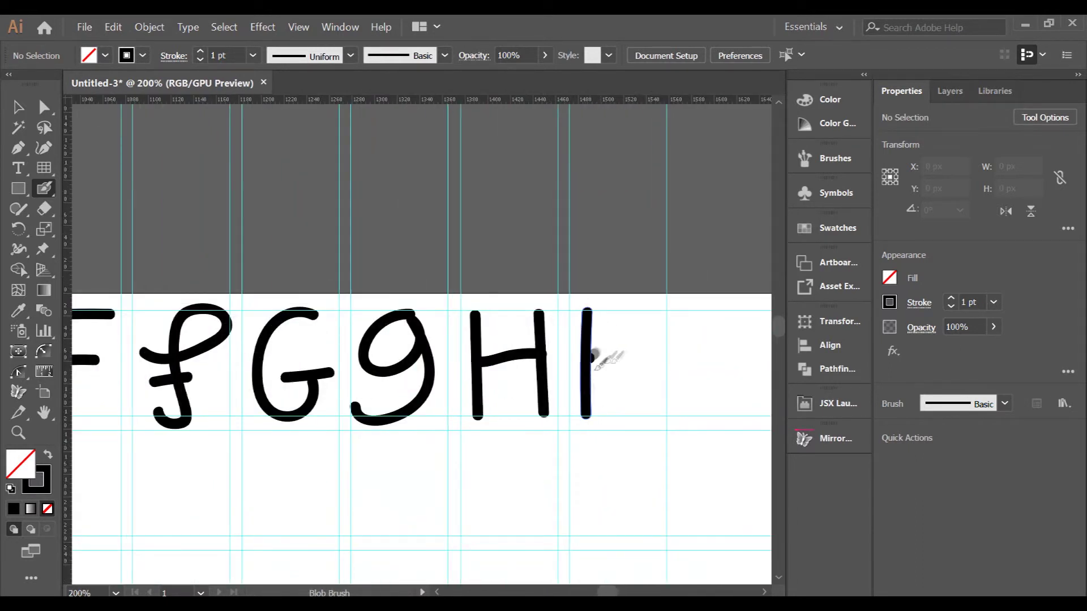
drag(588, 365, 633, 406)
scroll(694, 326, down, 3)
scroll(170, 397, up, 4)
key(ctrl+z)
drag(419, 192, 416, 312)
key(ctrl+z)
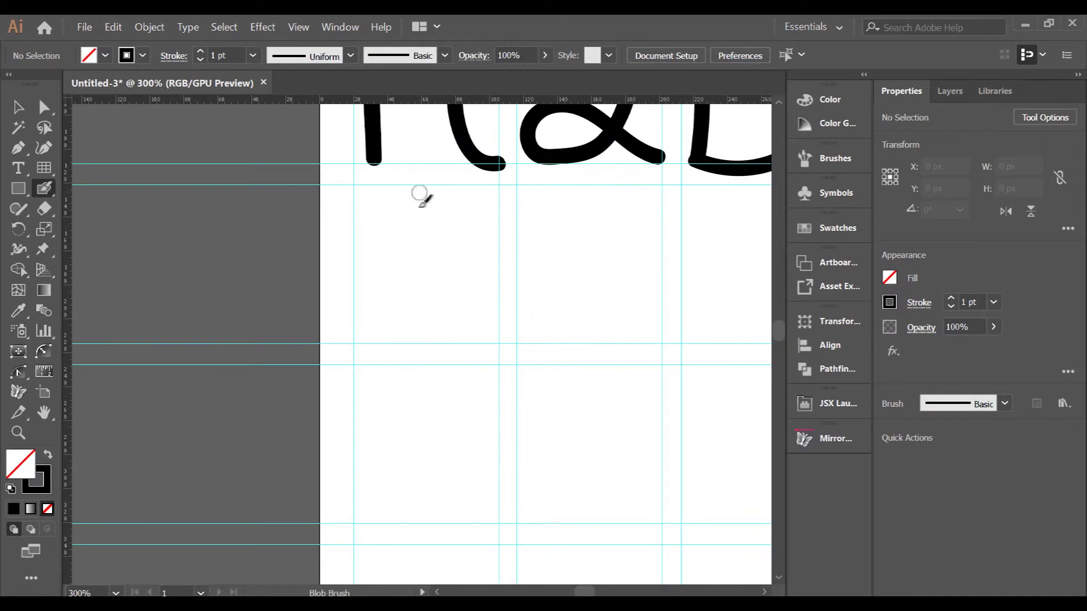
- Draw the Ii and Jj pairs at the start of the second row, dotting both lowercase letters
drag(422, 191, 425, 339)
drag(371, 343, 477, 343)
mouse_move(362, 184)
mouse_down()
mouse_move(478, 187)
mouse_move(450, 221)
mouse_move(493, 338)
mouse_up()
scroll(482, 202, right, 3)
click(449, 188)
scroll(356, 260, down, 2)
scroll(450, 260, up, 2)
mouse_move(468, 193)
mouse_down()
mouse_move(573, 193)
mouse_move(467, 299)
mouse_up()
scroll(436, 257, down, 2)
scroll(559, 257, up, 2)
mouse_move(595, 209)
mouse_down()
mouse_move(595, 222)
mouse_move(516, 284)
mouse_up()
click(595, 185)
scroll(305, 224, down, 3)
scroll(442, 223, up, 2)
- Draw the Kk pair and the capital L stem on row two
drag(424, 201, 427, 307)
mouse_move(493, 208)
mouse_down()
mouse_move(435, 253)
mouse_move(494, 309)
mouse_up()
drag(530, 202, 536, 306)
mouse_move(576, 223)
mouse_down()
mouse_move(540, 257)
mouse_move(577, 277)
mouse_up()
scroll(515, 240, down, 2)
scroll(582, 242, up, 3)
mouse_move(565, 184)
mouse_down()
mouse_move(573, 329)
mouse_move(676, 340)
mouse_up()
scroll(605, 282, down, 3)
- Draw the looped l, then Mm, Nn, Oo and Pp to finish row two
mouse_move(388, 312)
mouse_down()
mouse_move(392, 246)
mouse_move(428, 246)
mouse_move(443, 314)
mouse_move(473, 253)
mouse_move(502, 264)
mouse_move(527, 306)
mouse_move(588, 301)
mouse_move(637, 269)
mouse_move(682, 315)
mouse_up()
drag(659, 237, 642, 309)
drag(642, 308, 680, 238)
drag(601, 232, 605, 315)
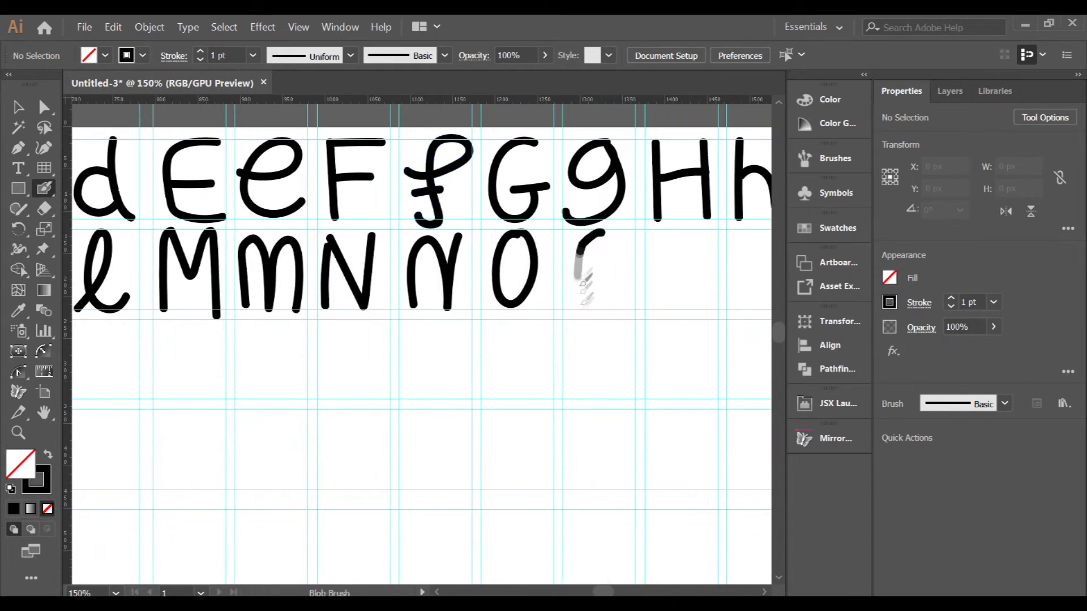
mouse_move(573, 256)
mouse_down()
mouse_move(582, 346)
mouse_move(589, 300)
mouse_up()
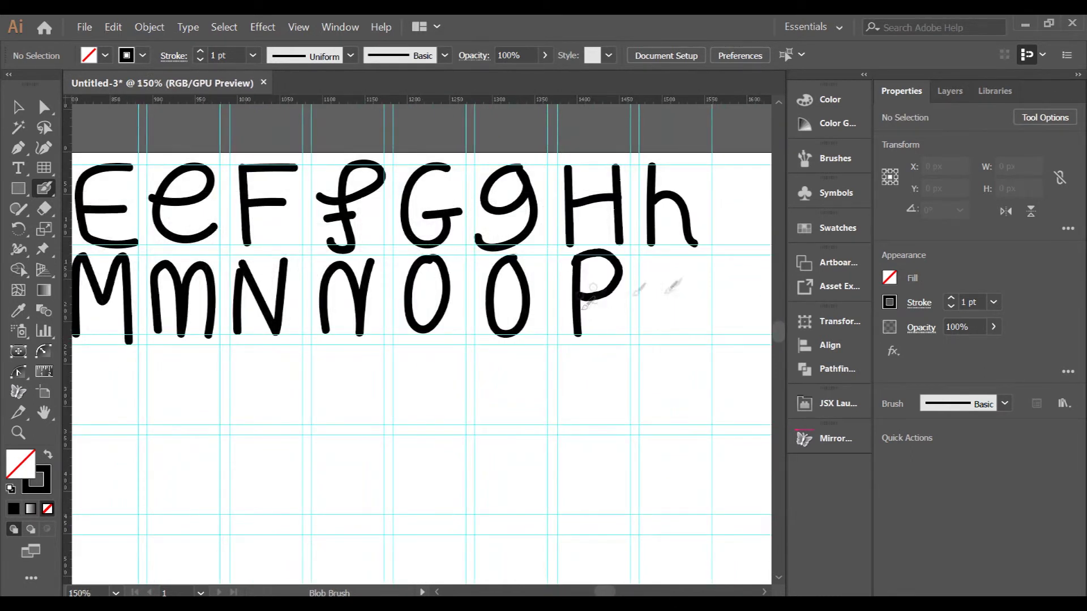
drag(659, 259, 667, 346)
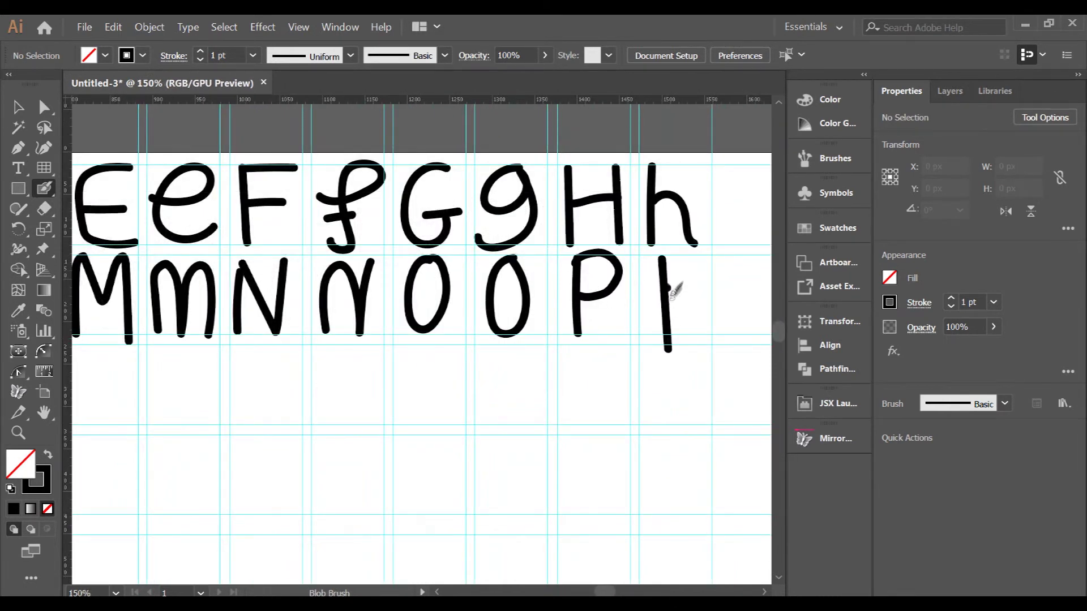
drag(664, 272, 667, 328)
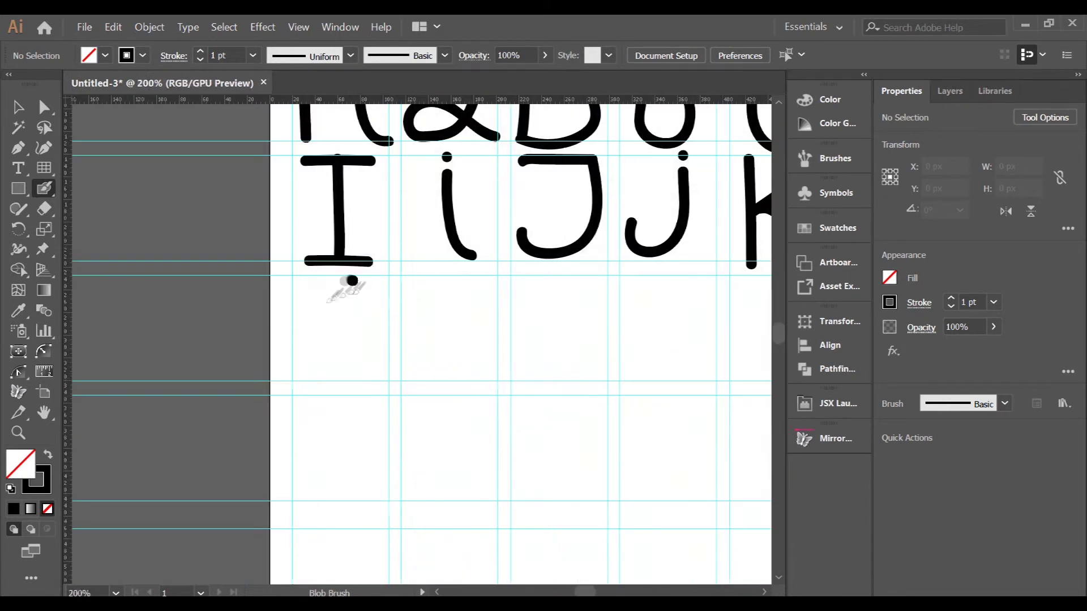
- Start the third row with Qq and Rr beneath the I
drag(340, 280, 355, 278)
drag(347, 331, 391, 376)
mouse_move(436, 281)
mouse_down()
mouse_move(421, 294)
mouse_move(490, 272)
mouse_move(547, 380)
mouse_up()
mouse_move(532, 277)
mouse_down()
mouse_move(552, 326)
mouse_move(598, 374)
mouse_up()
scroll(455, 341, down, 2)
scroll(546, 341, up, 2)
drag(545, 281, 554, 381)
- Draw Ss, Tt and the capital U along the third row
mouse_move(553, 328)
mouse_down()
mouse_move(616, 304)
mouse_move(600, 359)
mouse_up()
scroll(597, 328, down, 2)
scroll(642, 326, up, 2)
scroll(454, 354, down, 2)
scroll(652, 342, up, 2)
mouse_move(559, 306)
mouse_down()
mouse_move(571, 370)
mouse_move(531, 365)
mouse_move(554, 411)
mouse_up()
scroll(460, 339, down, 2)
scroll(562, 325, up, 2)
scroll(460, 330, down, 2)
scroll(591, 339, up, 2)
mouse_move(509, 311)
mouse_down()
mouse_move(583, 308)
mouse_move(563, 393)
mouse_up()
scroll(459, 349, down, 2)
scroll(553, 344, up, 2)
mouse_move(493, 334)
mouse_down()
mouse_move(553, 333)
mouse_move(569, 302)
mouse_move(556, 402)
mouse_move(573, 303)
mouse_up()
scroll(493, 337, right, 2)
- Replace a misplaced V with lowercase u, then draw Vv and Ww, undoing a bad w stroke
scroll(538, 324, right, 2)
key(ctrl+z)
mouse_move(433, 301)
mouse_down()
mouse_move(442, 391)
mouse_move(471, 302)
mouse_move(703, 300)
mouse_up()
scroll(582, 328, right, 2)
mouse_move(565, 295)
mouse_down()
mouse_move(598, 347)
mouse_move(629, 300)
mouse_up()
scroll(633, 306, up, 1)
scroll(622, 305, right, 1)
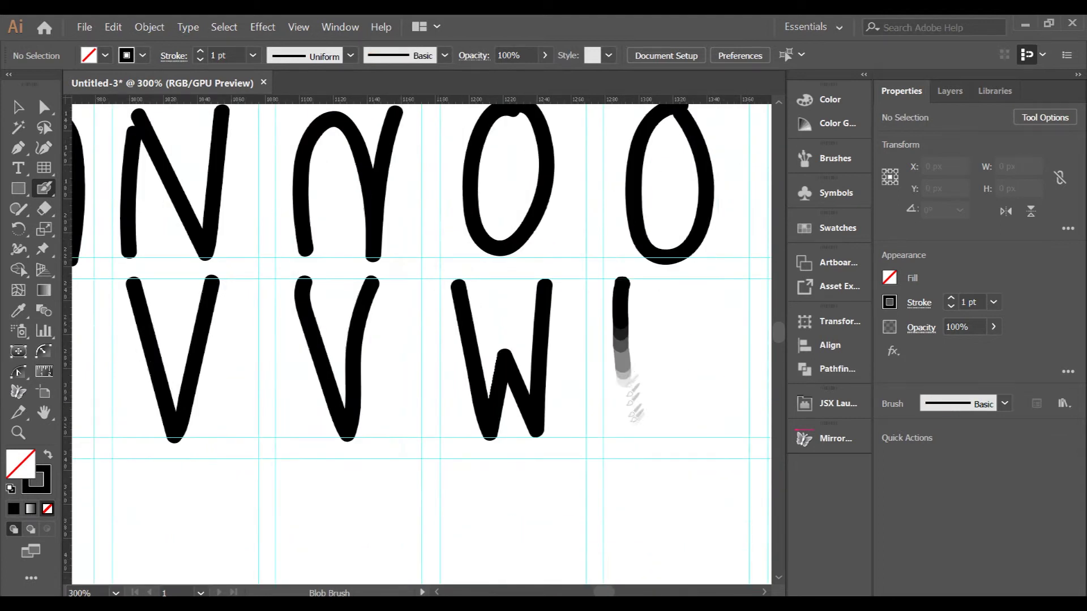
scroll(650, 315, right, 1)
drag(502, 266, 559, 341)
drag(557, 387, 607, 273)
scroll(519, 351, down, 2)
scroll(514, 348, up, 1)
mouse_move(488, 282)
mouse_down()
mouse_move(502, 391)
mouse_move(472, 386)
mouse_move(448, 361)
mouse_up()
key(ctrl+z)
- Draw the crossed capital X and lowercase x at the end of row three
scroll(453, 357, down, 1)
drag(452, 323, 522, 419)
mouse_move(531, 322)
mouse_down()
mouse_move(463, 417)
mouse_move(444, 422)
mouse_up()
drag(558, 323, 640, 422)
drag(636, 324, 566, 423)
scroll(646, 458, down, 3)
scroll(249, 396, up, 3)
- Start a fourth row with Yy, undoing a hooked Y stroke
drag(250, 347, 352, 428)
mouse_move(344, 347)
mouse_down()
mouse_move(262, 451)
mouse_move(365, 445)
mouse_move(271, 453)
mouse_move(290, 473)
mouse_move(249, 470)
mouse_move(307, 490)
mouse_move(246, 473)
mouse_up()
key(ctrl+z)
key(ctrl+z)
key(ctrl+z)
scroll(429, 429, down, 2)
scroll(429, 428, up, 2)
drag(380, 347, 472, 347)
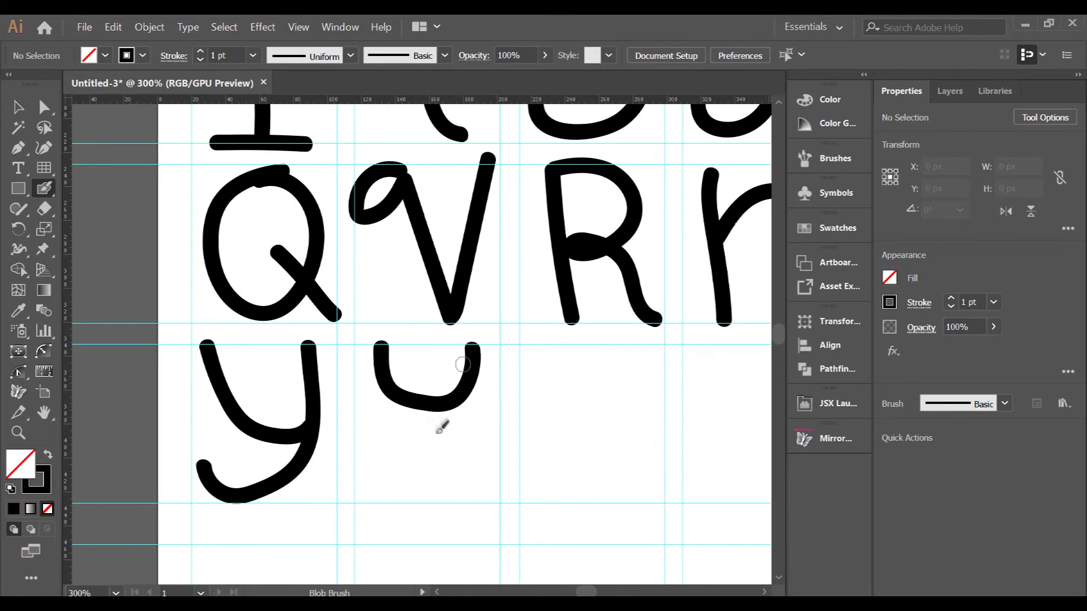
- Draw the capital Z and lowercase z to complete the alphabet
drag(435, 407, 398, 487)
scroll(335, 483, down, 2)
scroll(440, 498, up, 2)
mouse_move(435, 330)
mouse_down()
mouse_move(460, 477)
mouse_move(546, 478)
mouse_up()
scroll(316, 483, down, 2)
scroll(470, 470, up, 2)
mouse_move(453, 347)
mouse_down()
mouse_move(470, 481)
mouse_move(533, 481)
mouse_up()
scroll(441, 504, down, 5)
scroll(443, 433, down, 1)
scroll(488, 493, up, 1)
scroll(340, 437, up, 1)
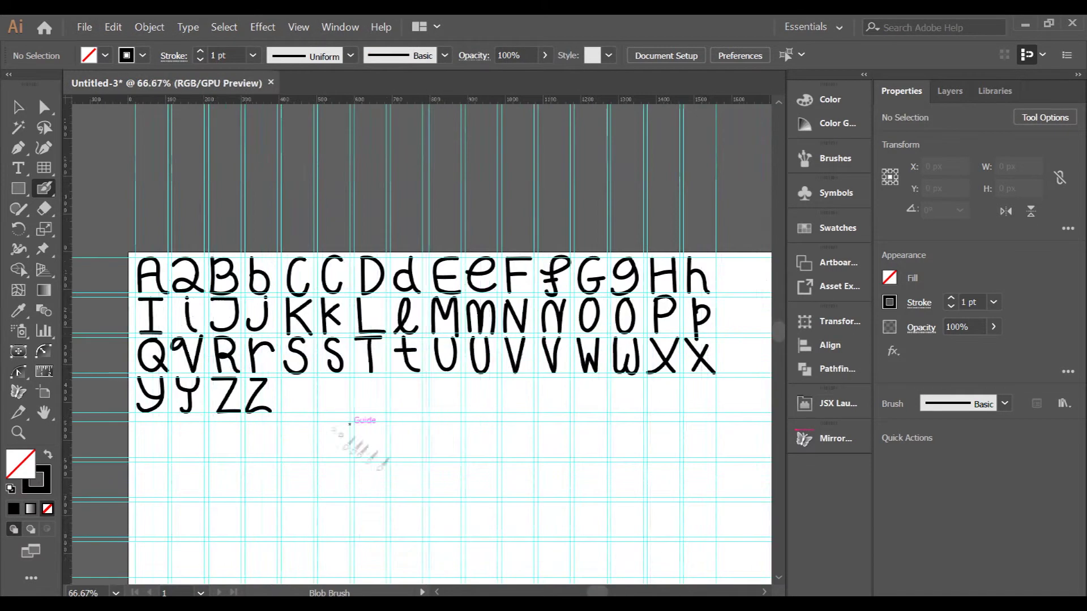
- With Direct Selection (A), select all guide lines using Ctrl+A and delete them
scroll(351, 428, down, 1)
key(a)
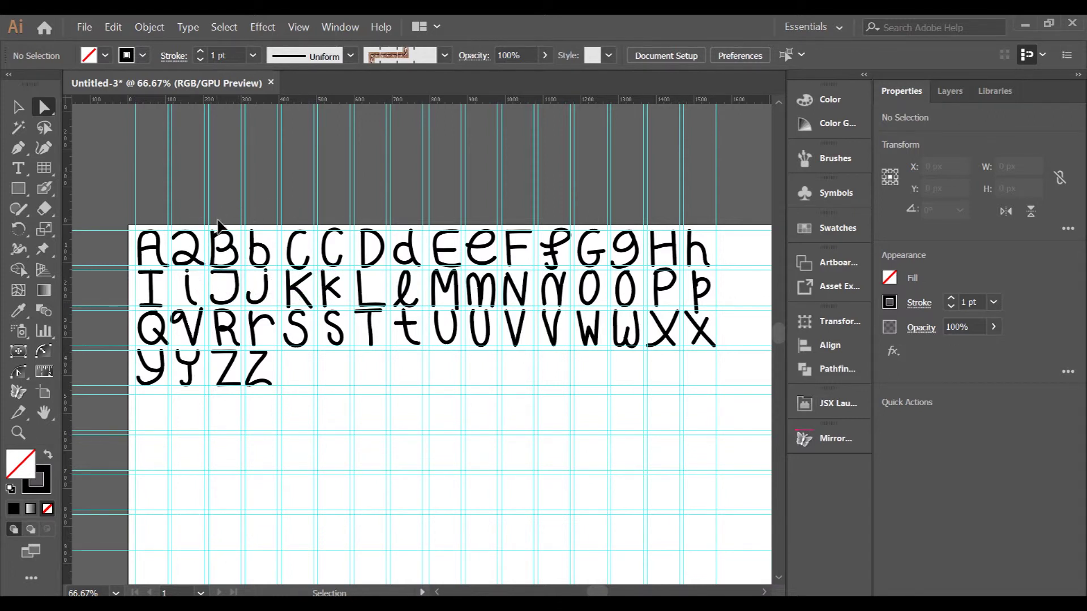
key(ctrl+a)
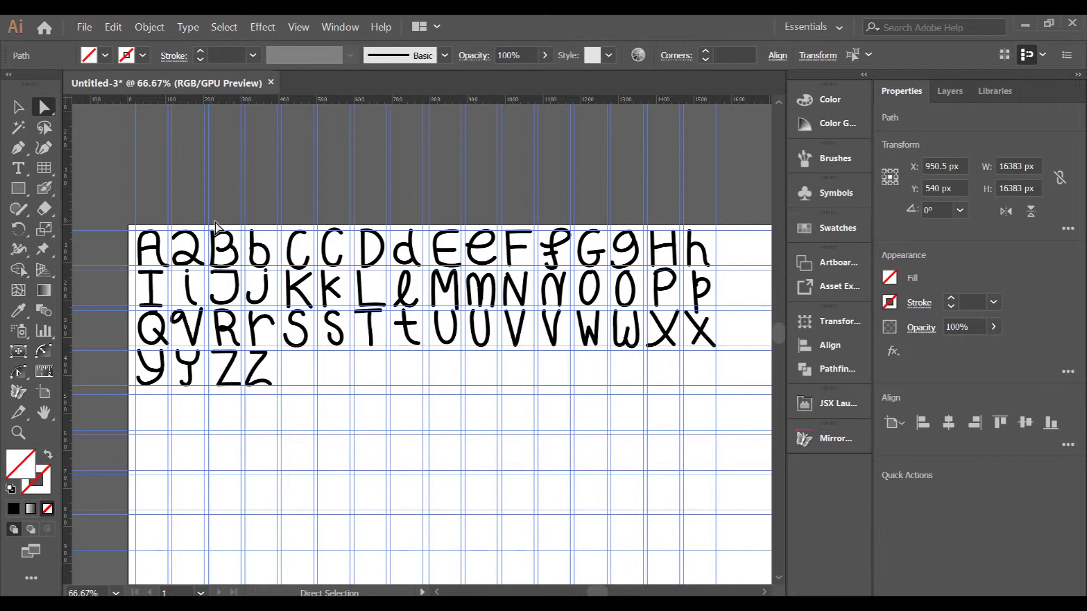
key(Delete)
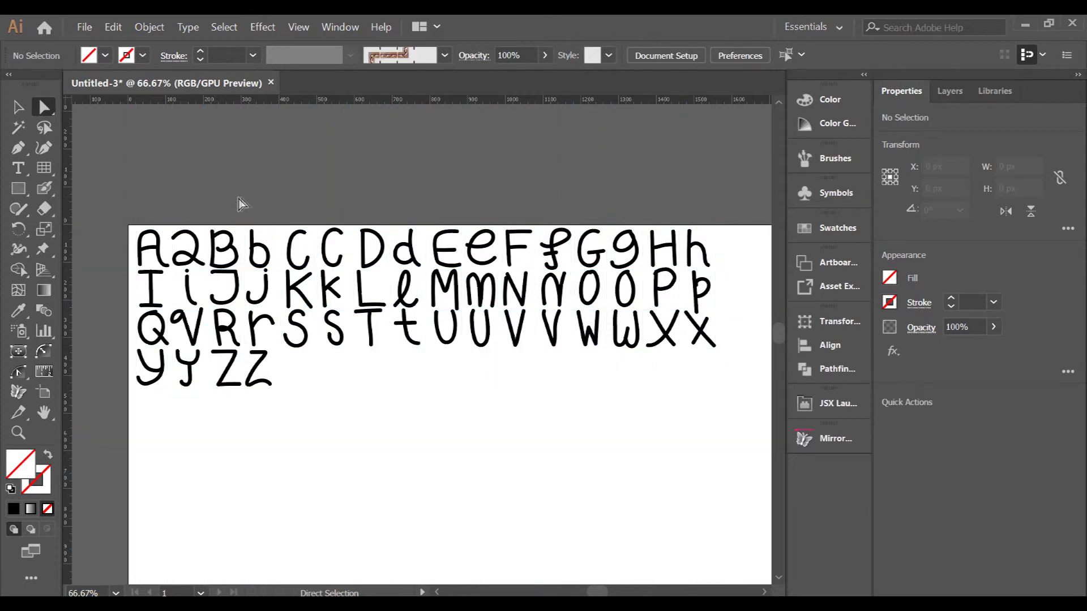
scroll(241, 196, down, 1)
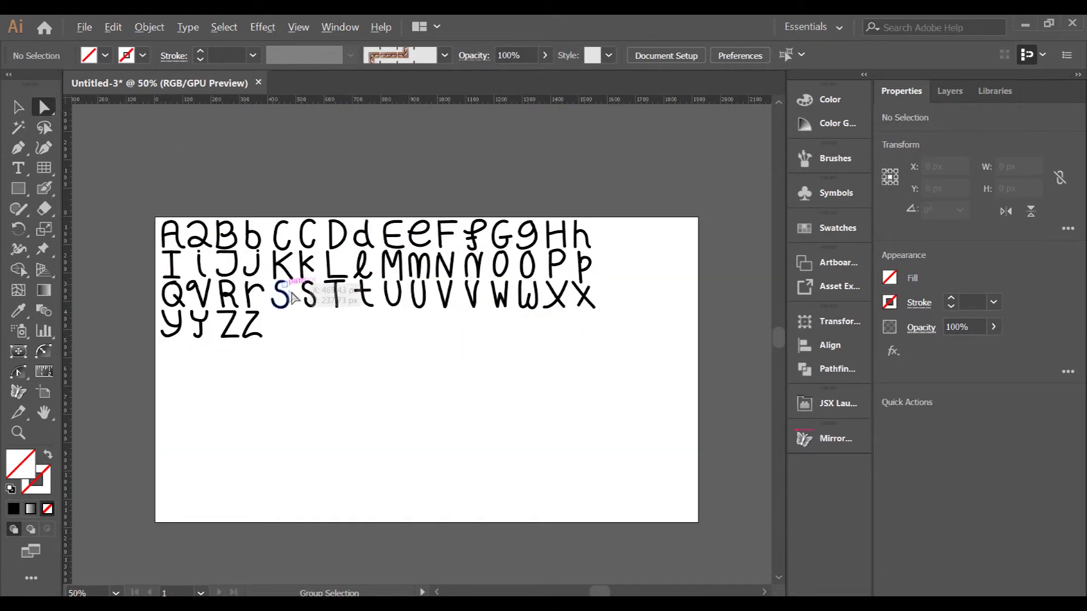
scroll(231, 287, up, 1)
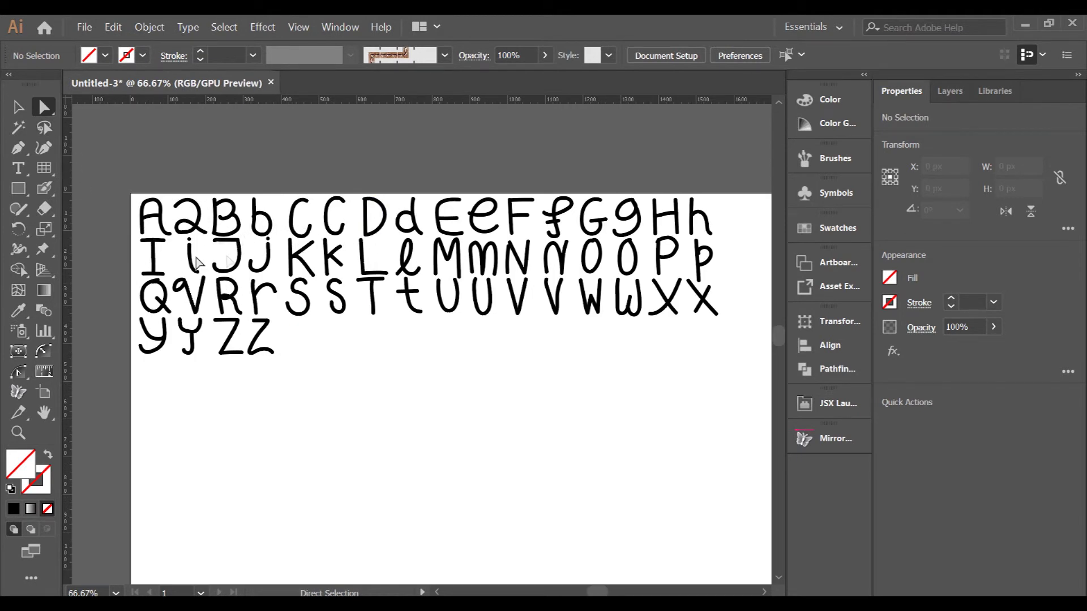
- Expand all the letter artwork and unite the overlapping strokes, then deselect
key(ctrl+a)
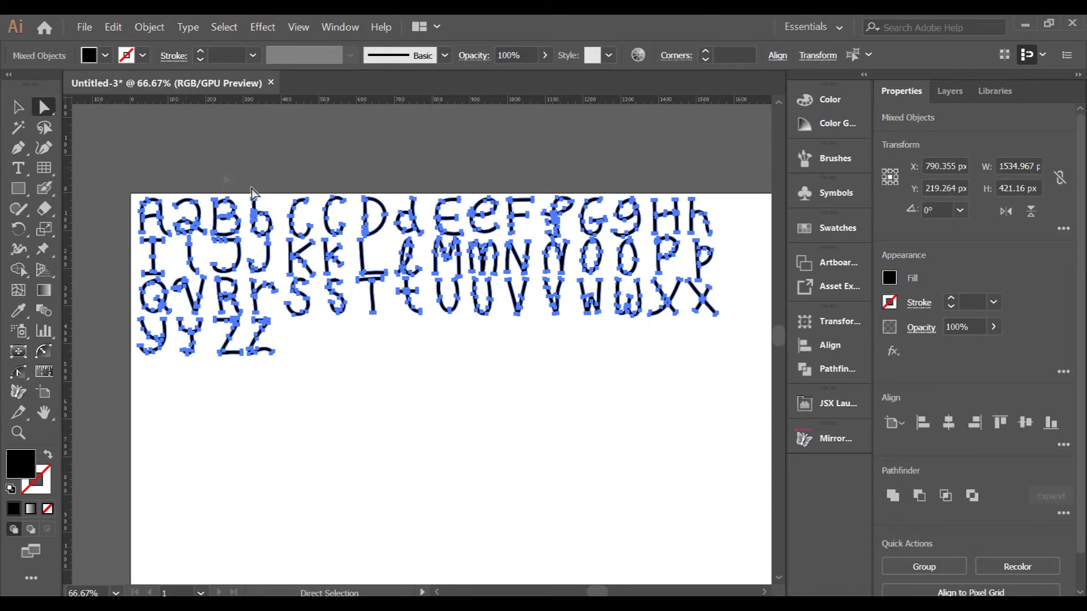
click(150, 29)
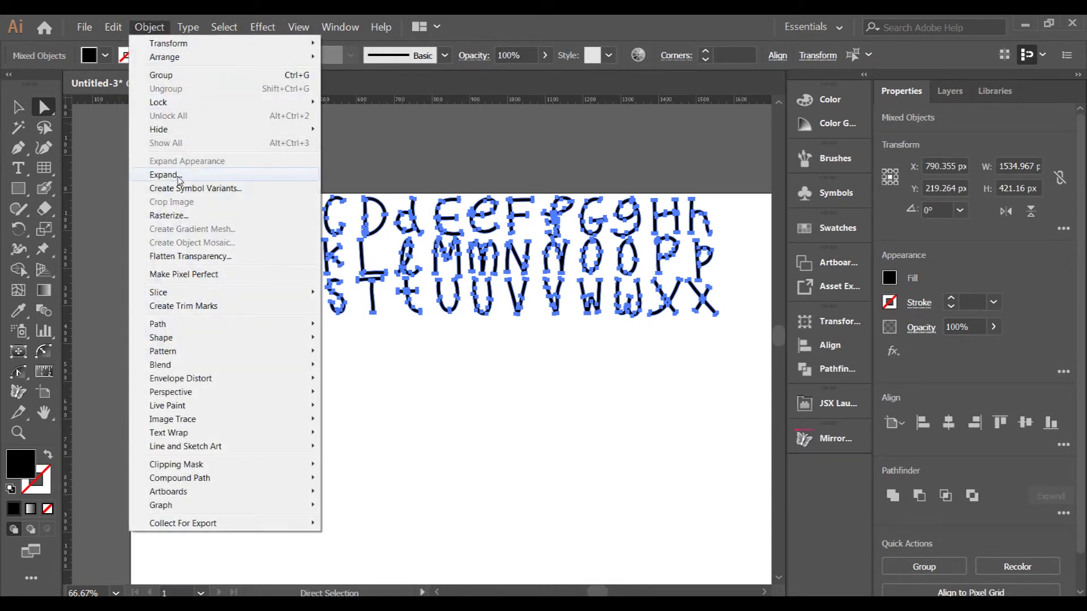
click(181, 187)
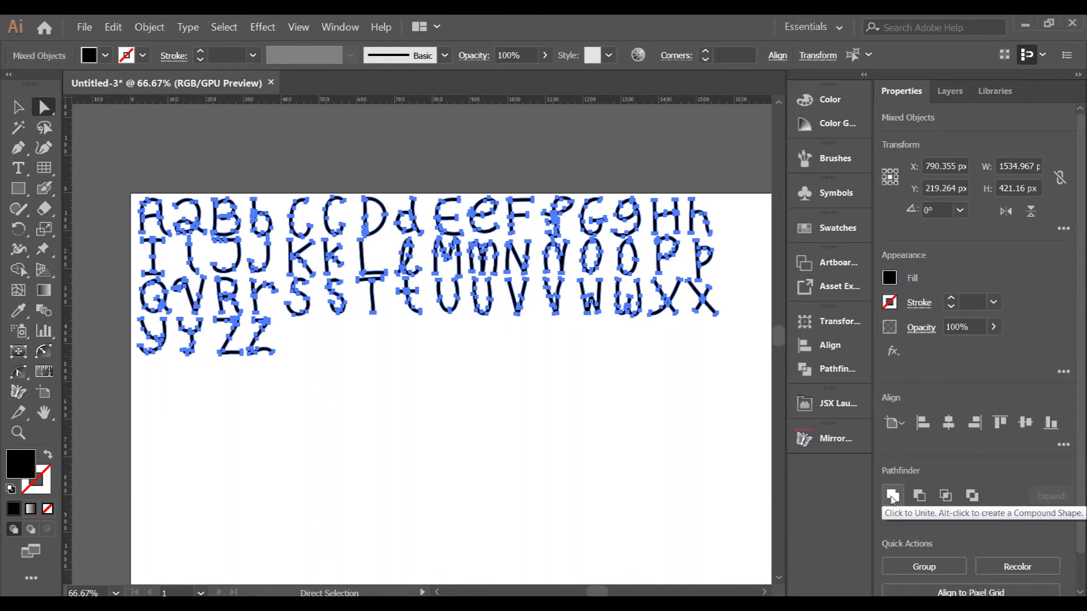
click(891, 496)
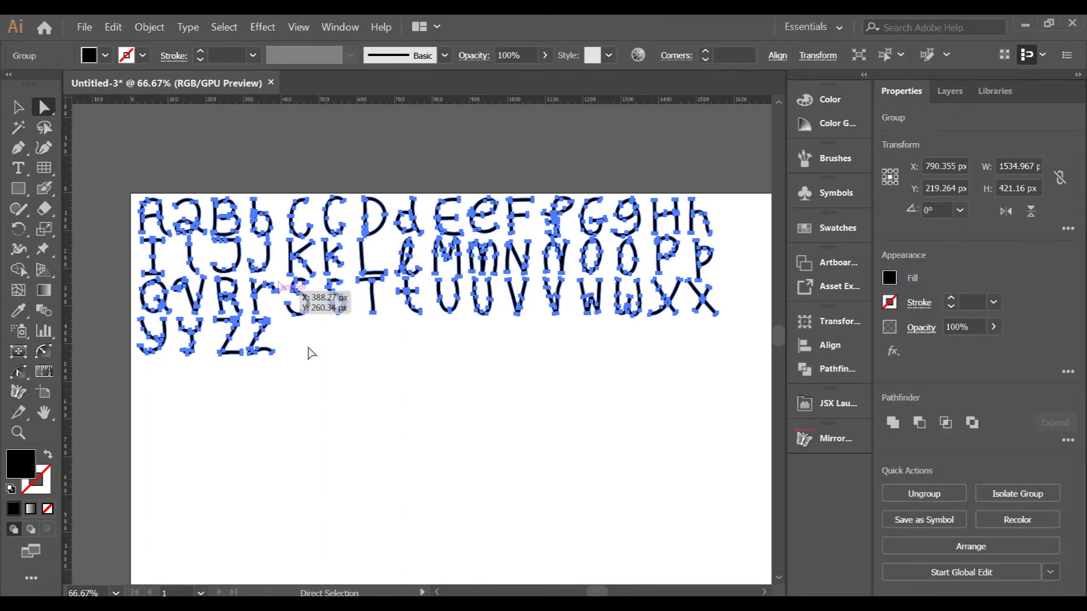
click(325, 374)
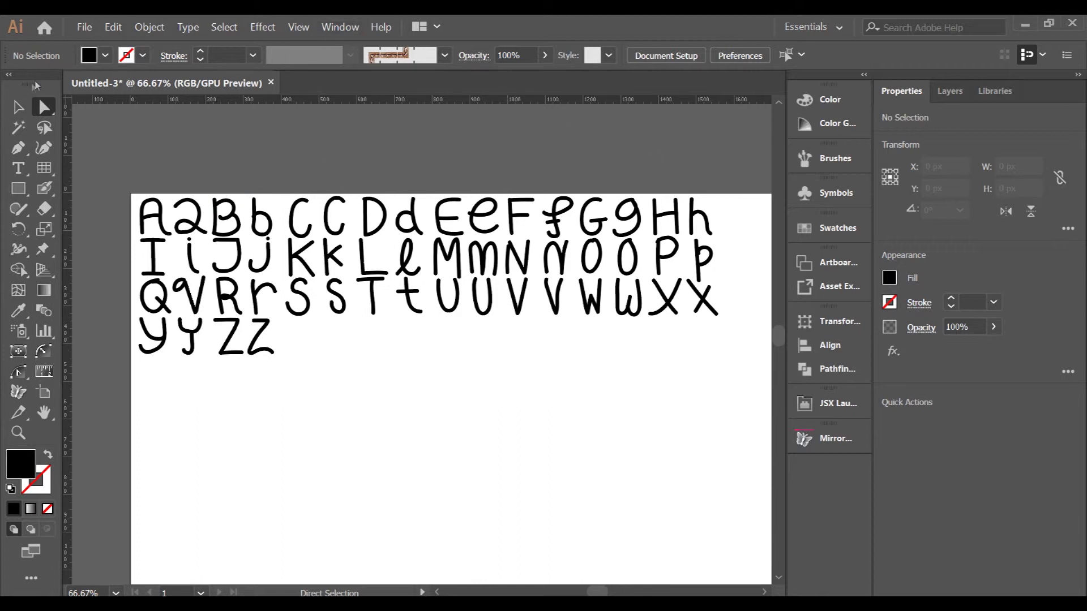
- Ungroup the lettering group with the Selection tool and deselect the separated letters
click(18, 106)
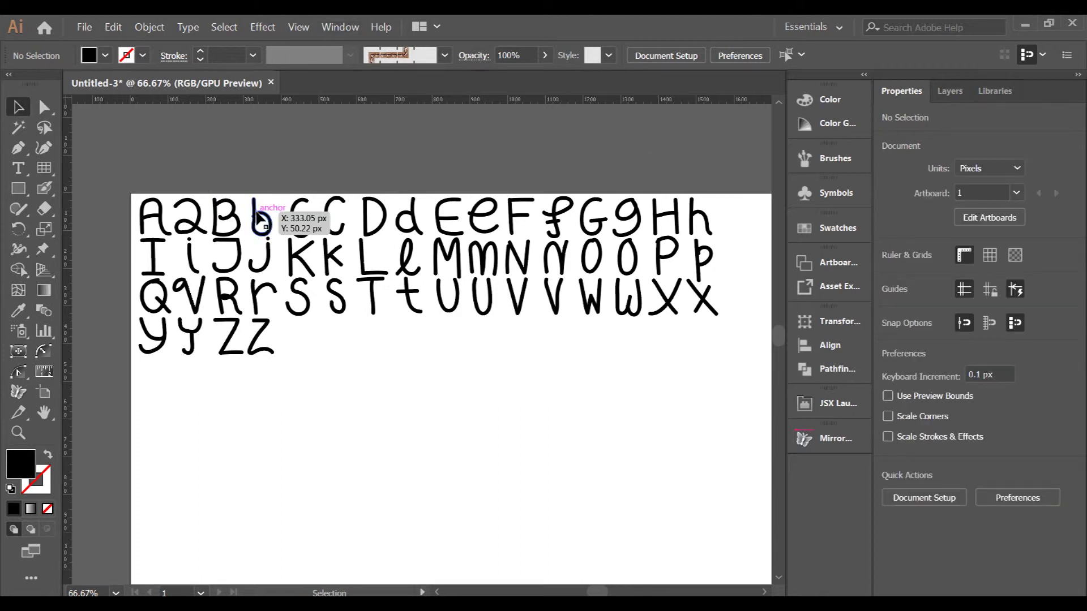
click(259, 217)
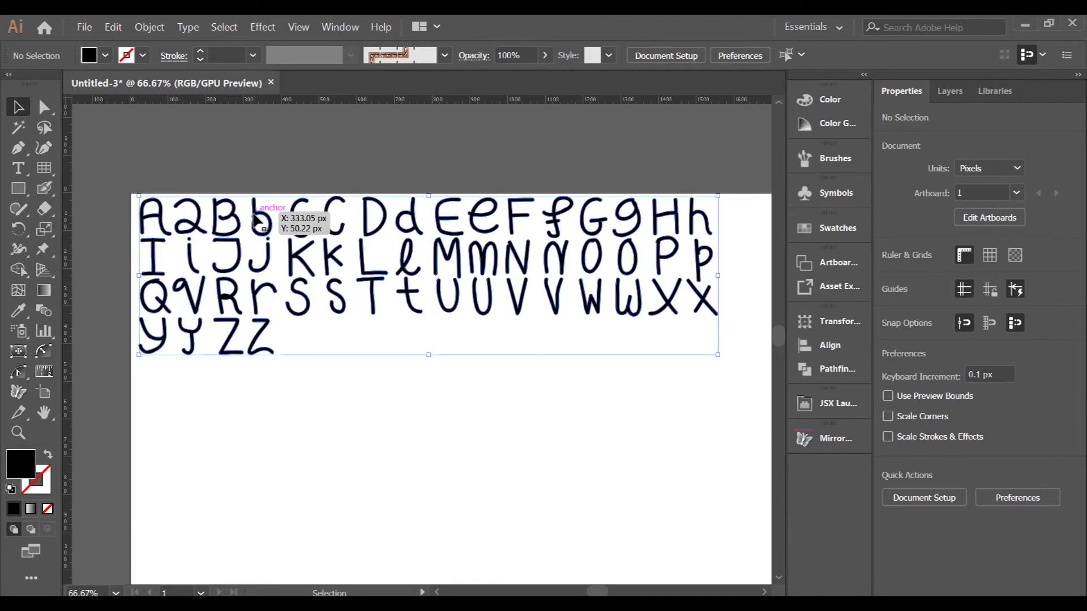
right_click(261, 218)
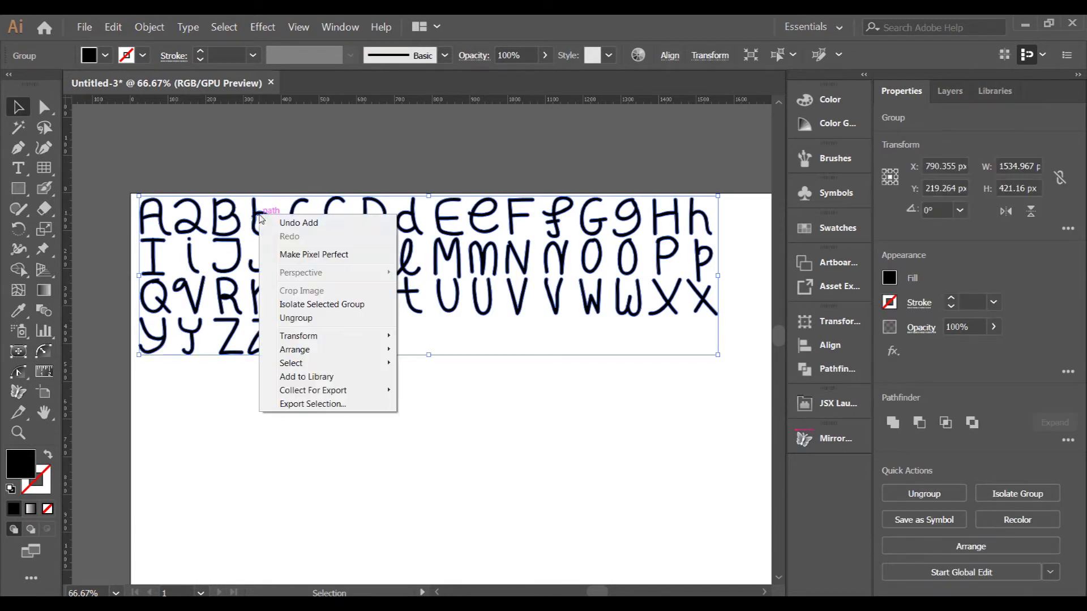
click(300, 318)
click(322, 390)
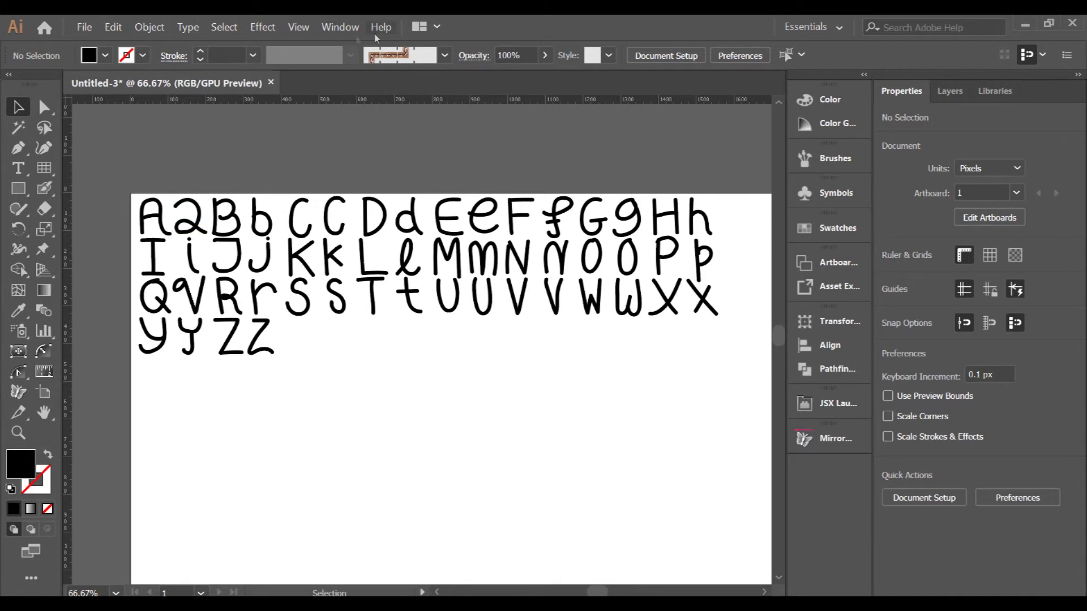
- Launch Fontself Maker from Window > Extensions, float its panel, and create a New Font
click(347, 22)
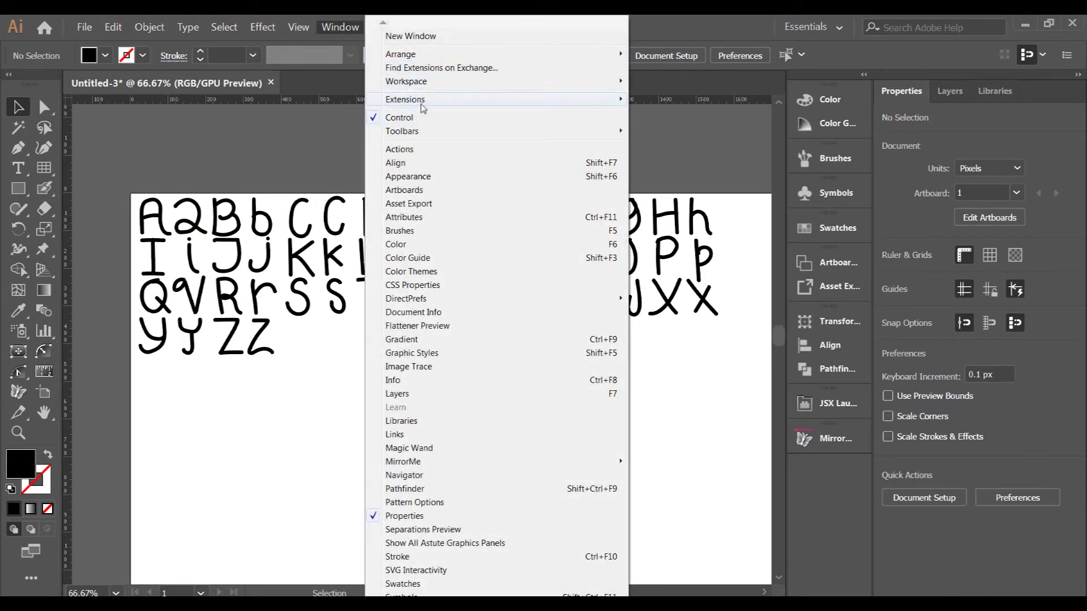
mouse_move(423, 101)
click(670, 100)
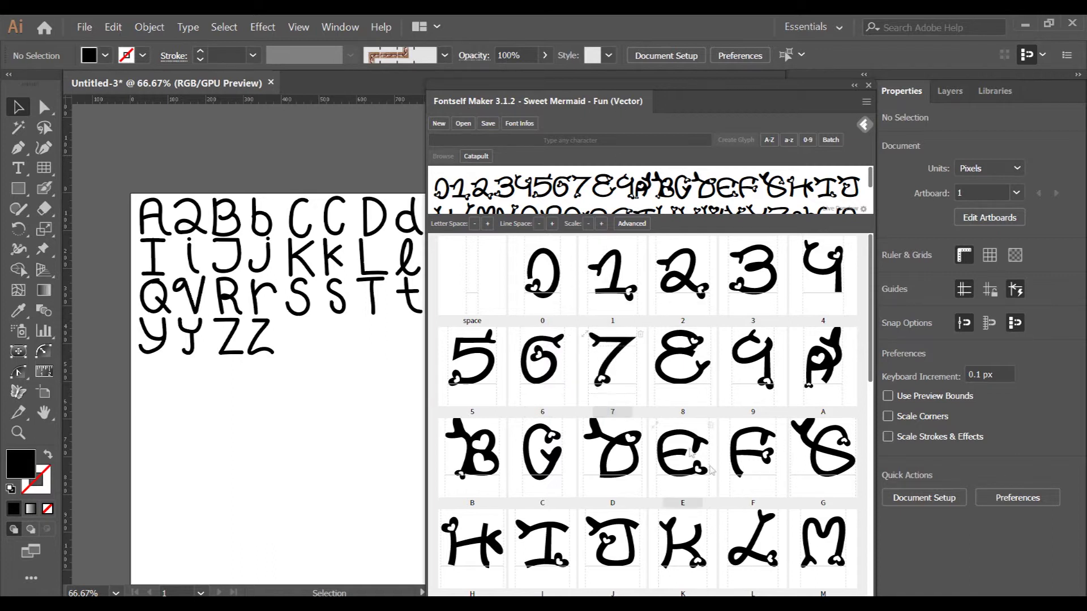
scroll(782, 363, down, 9)
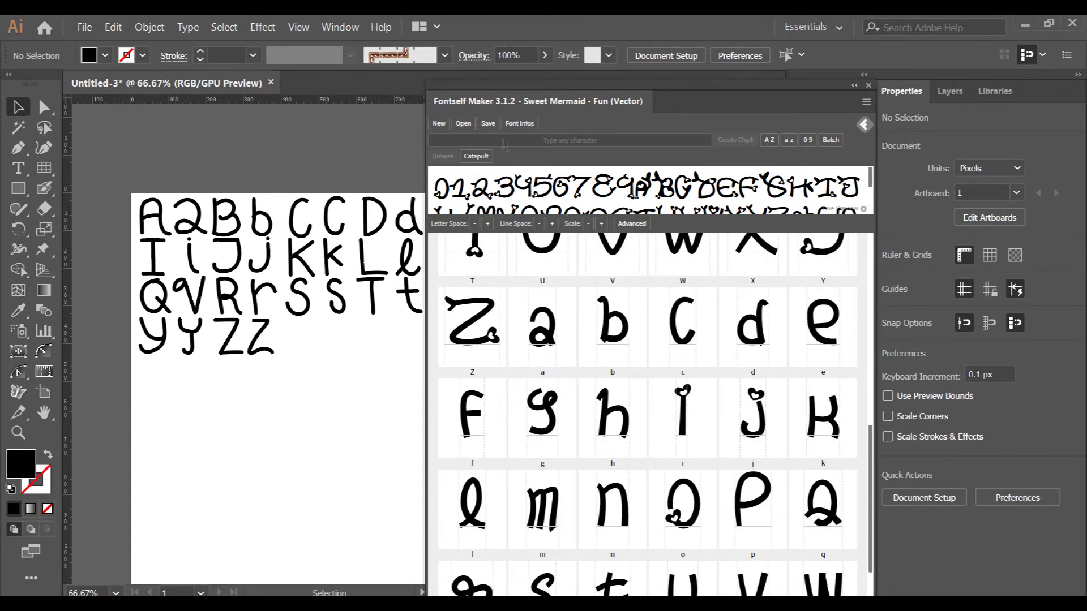
drag(552, 89, 634, 148)
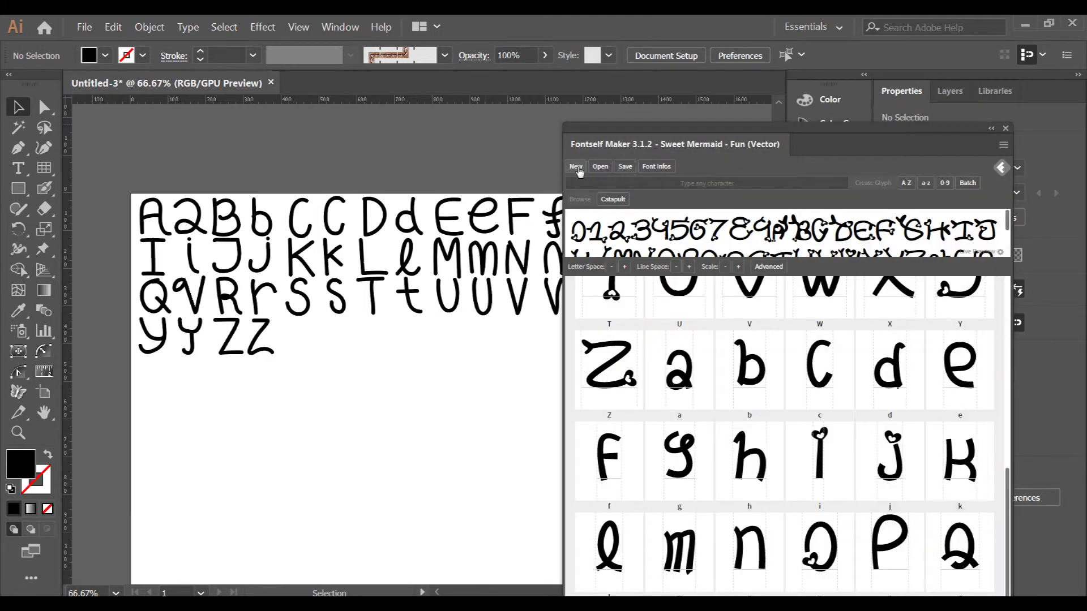
click(576, 167)
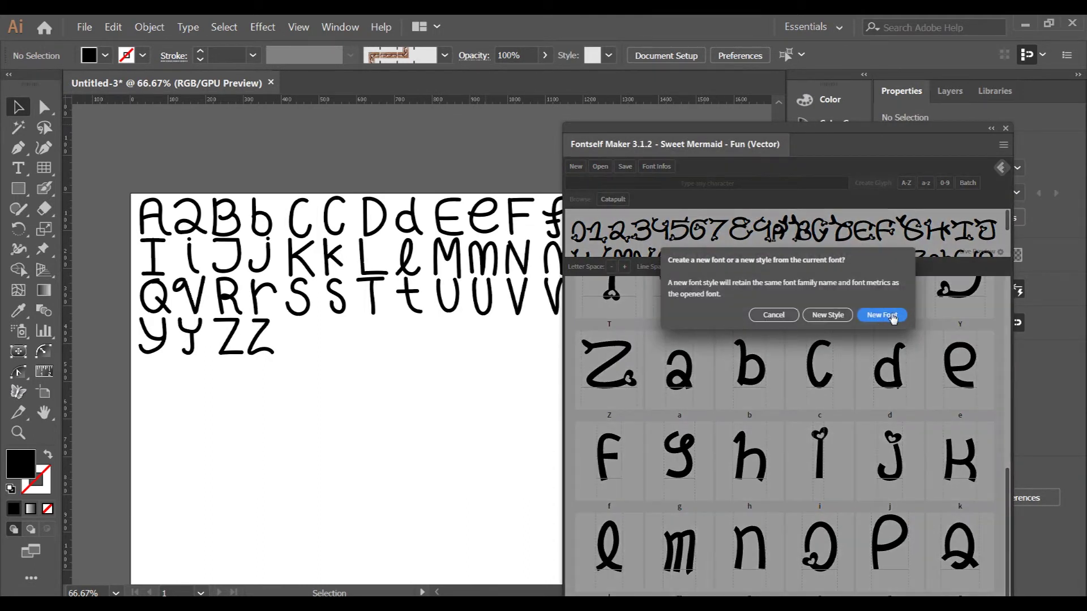
click(891, 316)
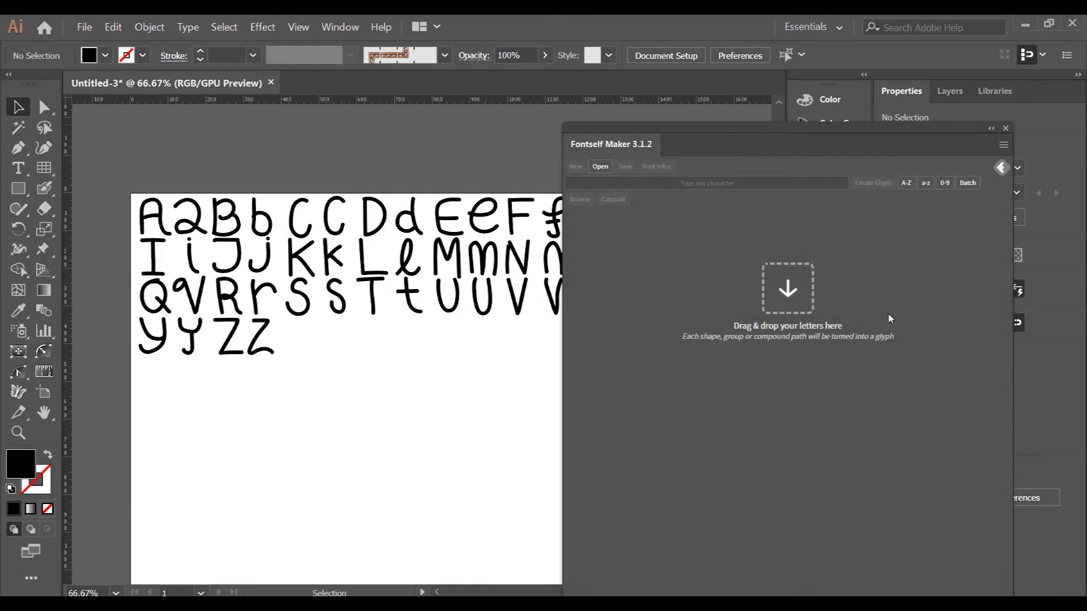
- Marquee-select the A–h row and drop it on Fontself's 'Any character (Batch)' zone
drag(657, 132, 466, 313)
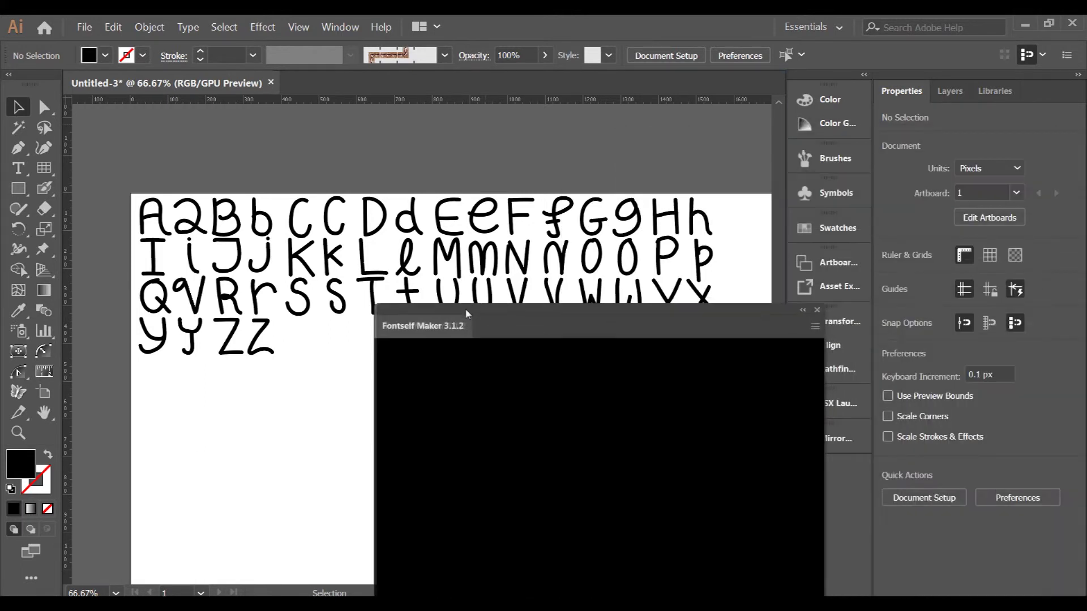
drag(725, 235, 570, 504)
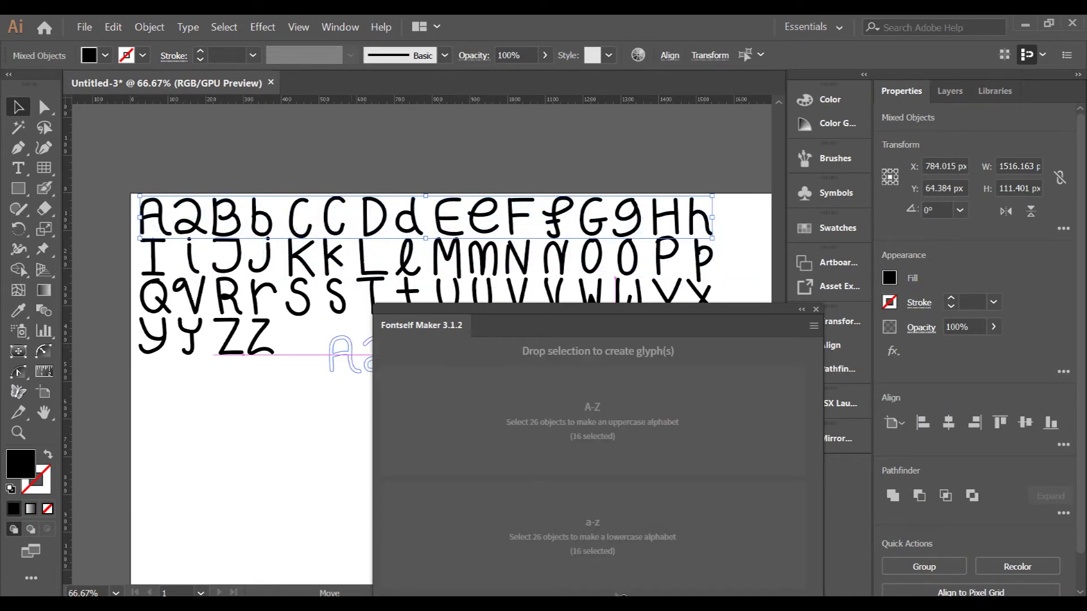
drag(613, 583, 615, 586)
drag(559, 310, 700, 94)
drag(357, 198, 667, 373)
drag(679, 487, 735, 548)
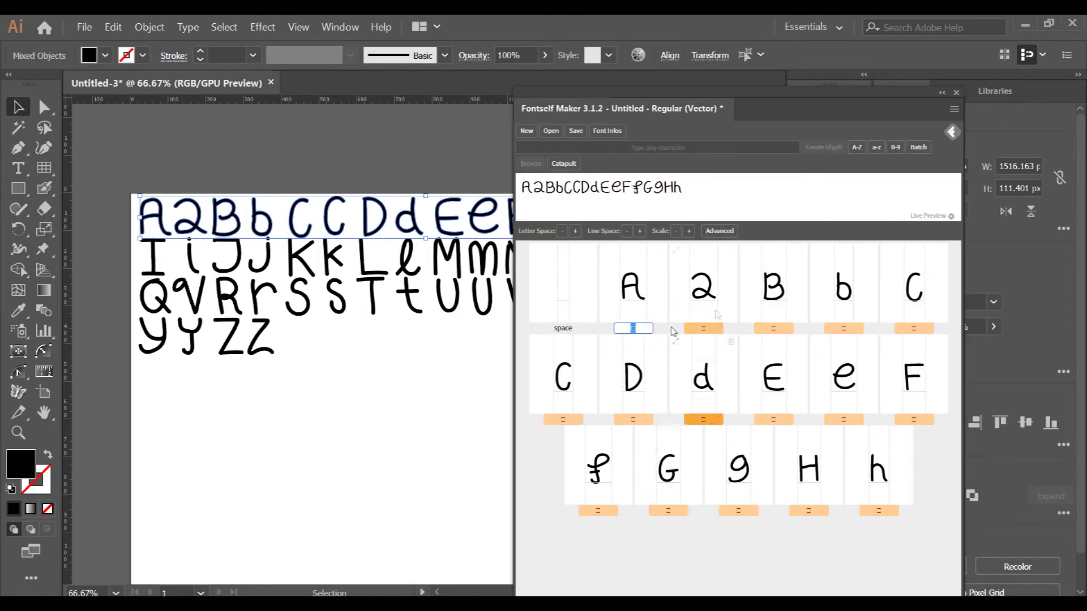
- Select the second row, I to p, and batch-drop it into Fontself as glyphs
click(350, 457)
drag(746, 98, 584, 392)
drag(264, 274, 724, 266)
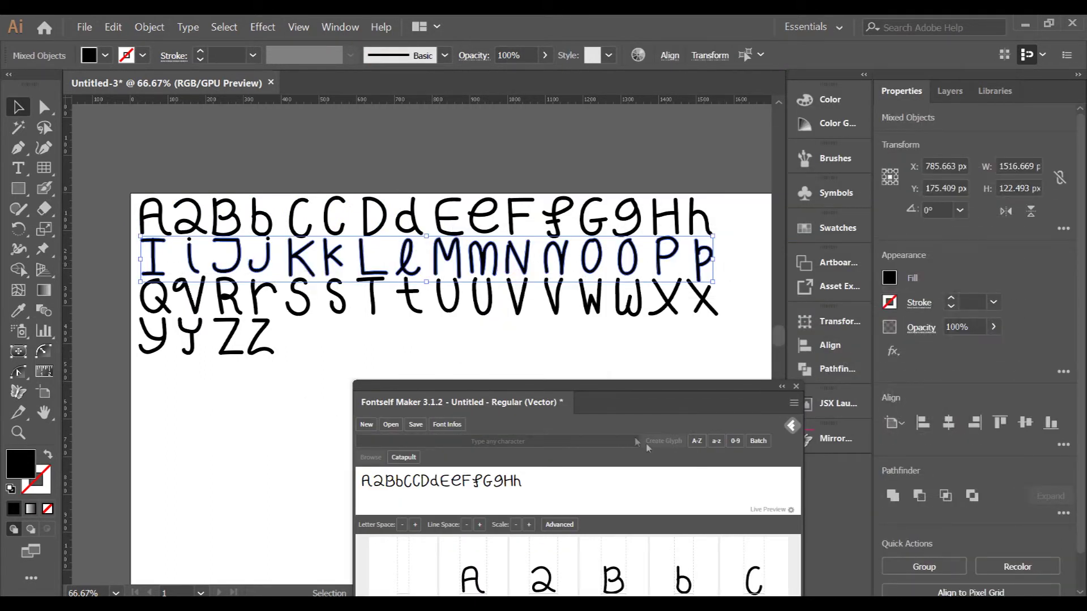
drag(539, 392, 664, 86)
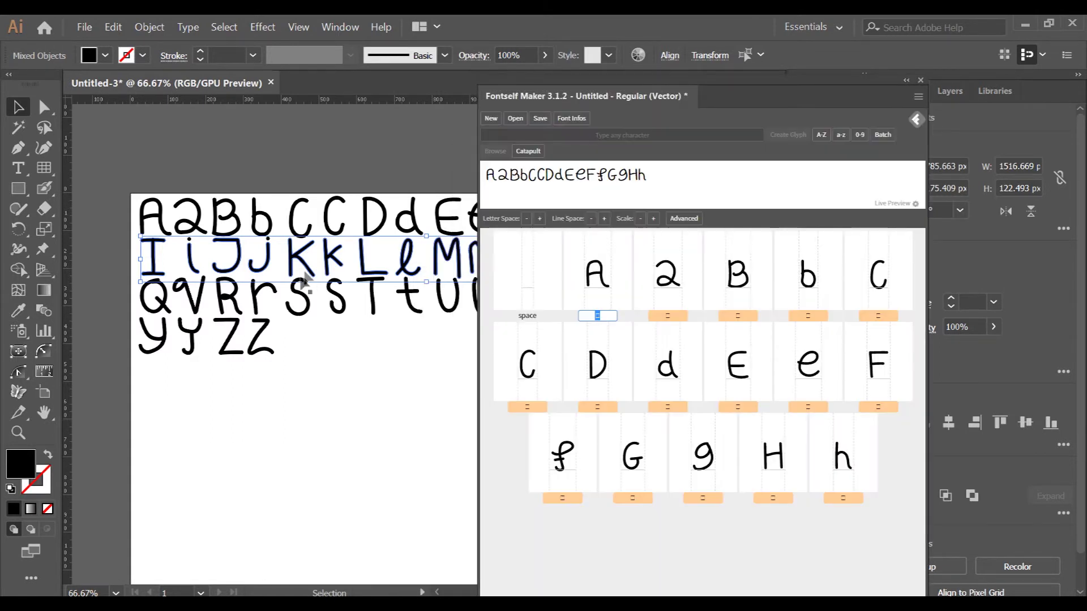
drag(330, 266, 648, 556)
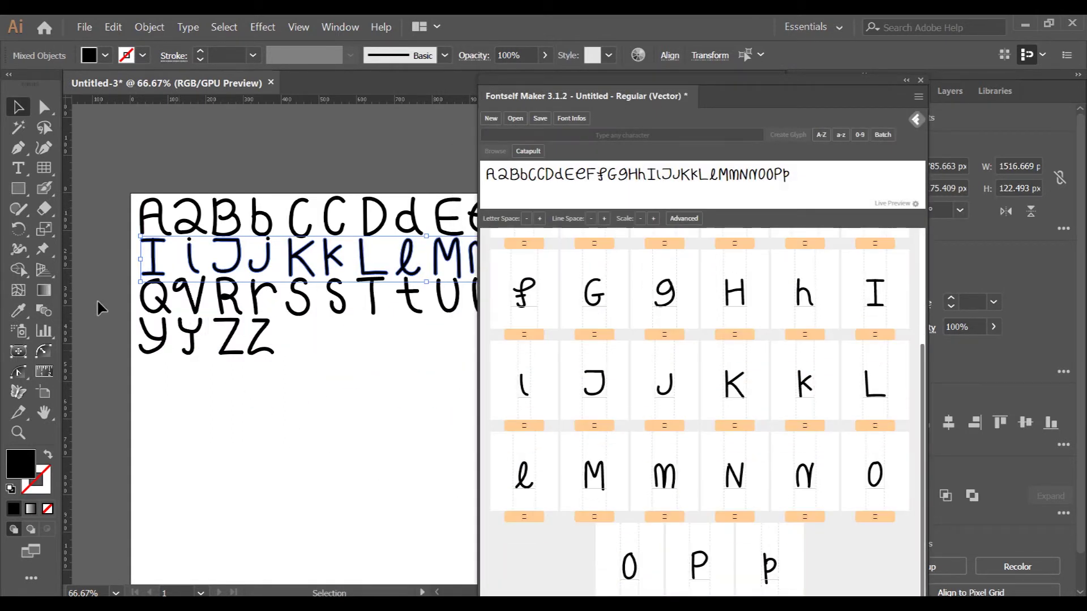
- Select the third row, Q to x, and batch-drop it into Fontself as glyphs
drag(99, 308, 391, 314)
drag(644, 90, 525, 385)
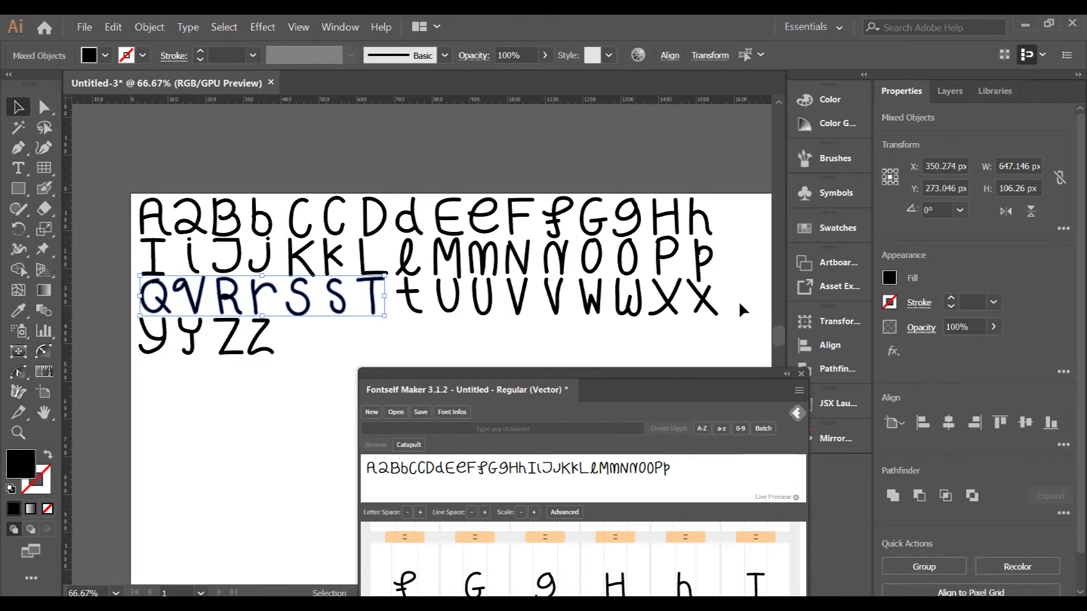
drag(588, 311, 107, 303)
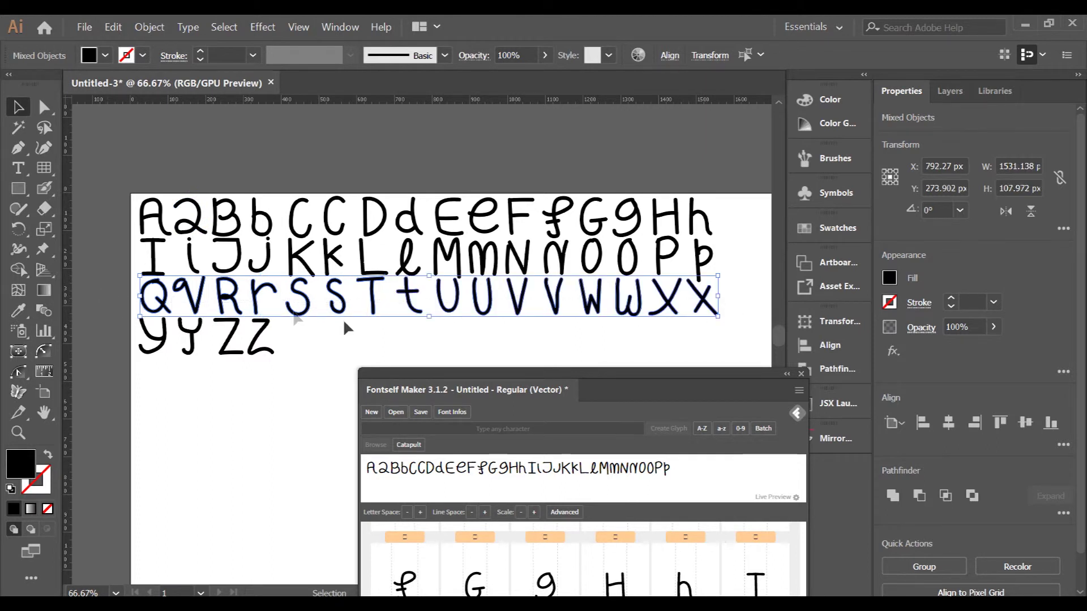
drag(498, 371, 631, 77)
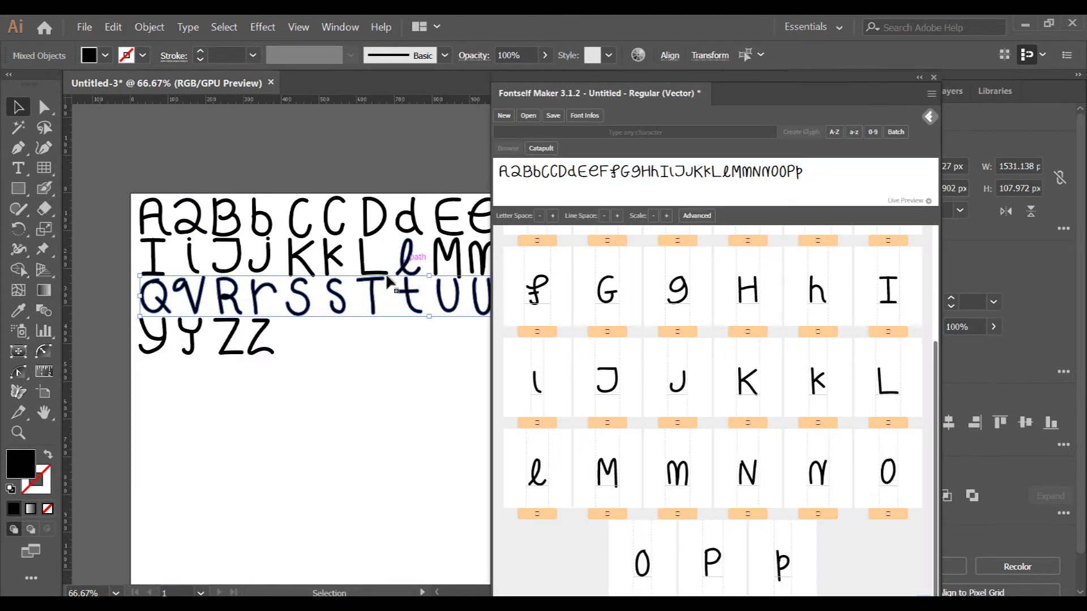
drag(380, 287, 683, 557)
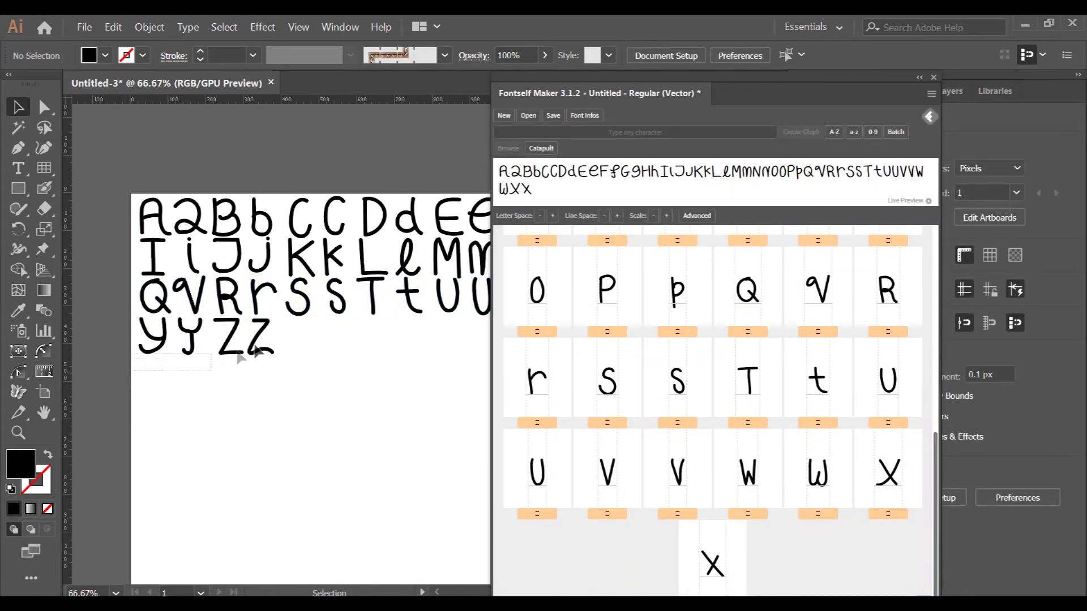
- Select the last row, Y to z, and add it to the font as glyphs
click(258, 351)
drag(258, 351, 770, 586)
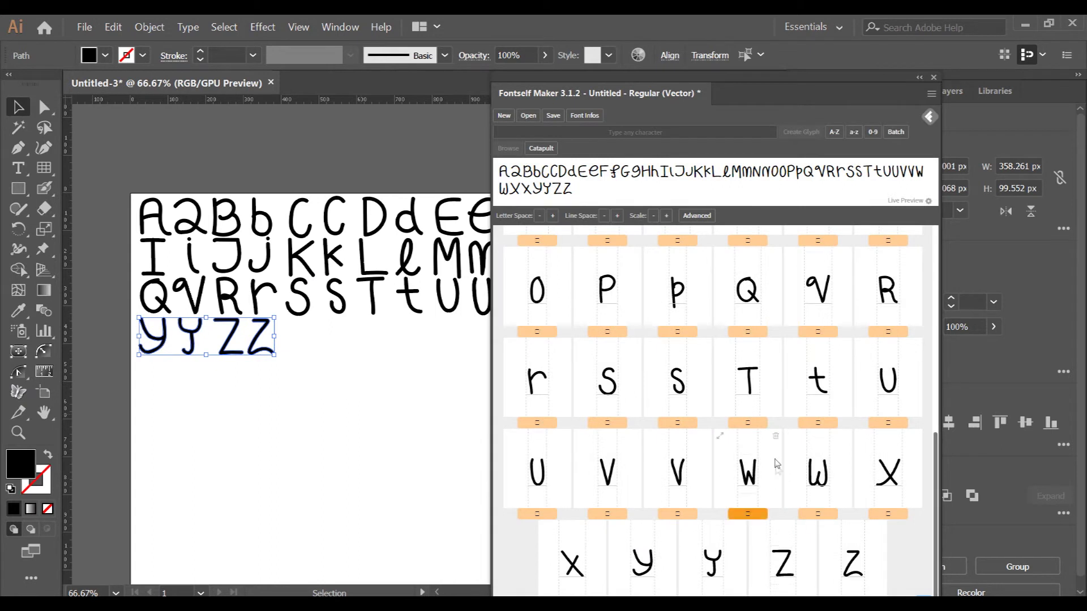
scroll(777, 464, up, 3)
drag(937, 453, 946, 236)
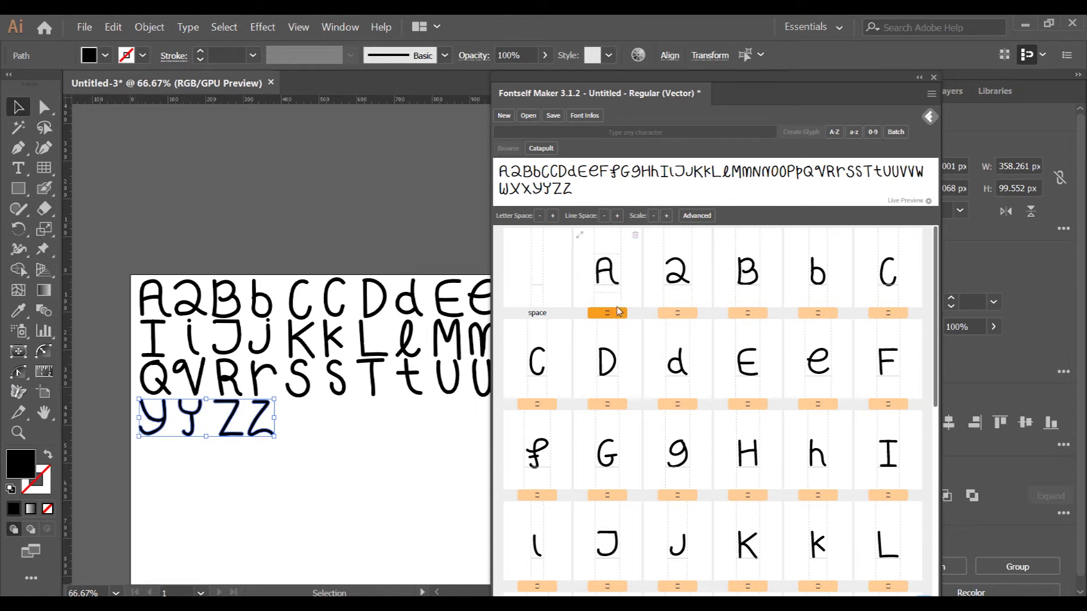
- Label the first glyphs A, a, B, b, C and c in Fontself
key(Caps_Lock)
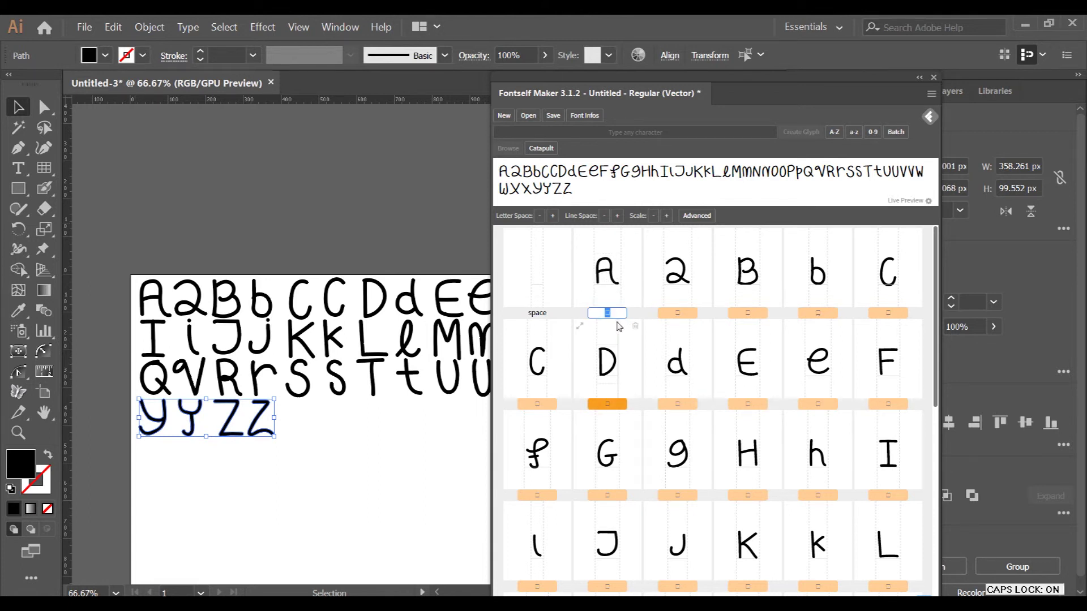
key(Caps_Lock)
key(Tab)
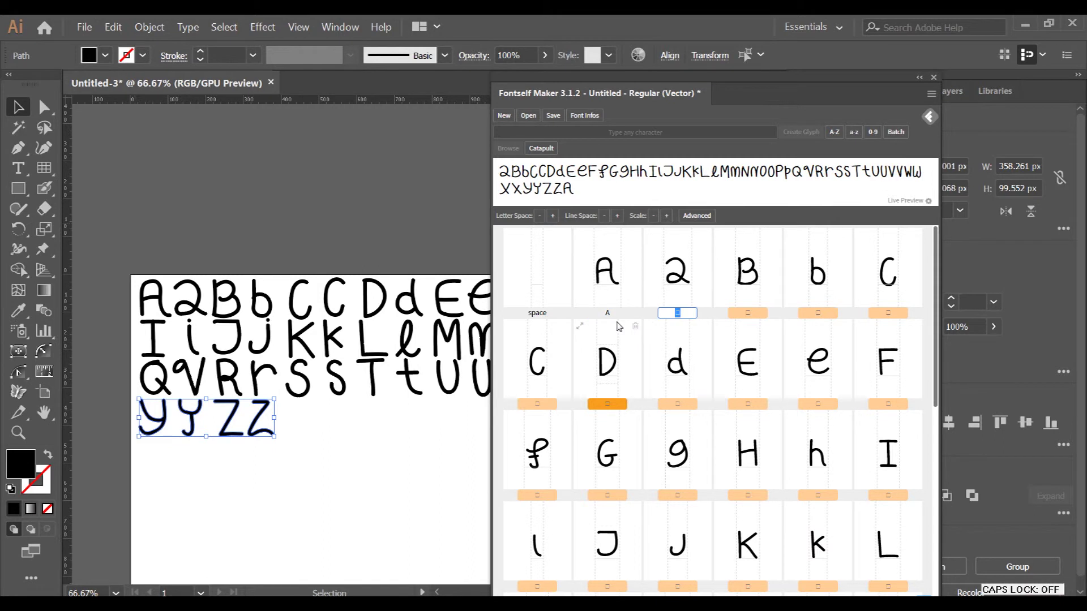
key(Tab)
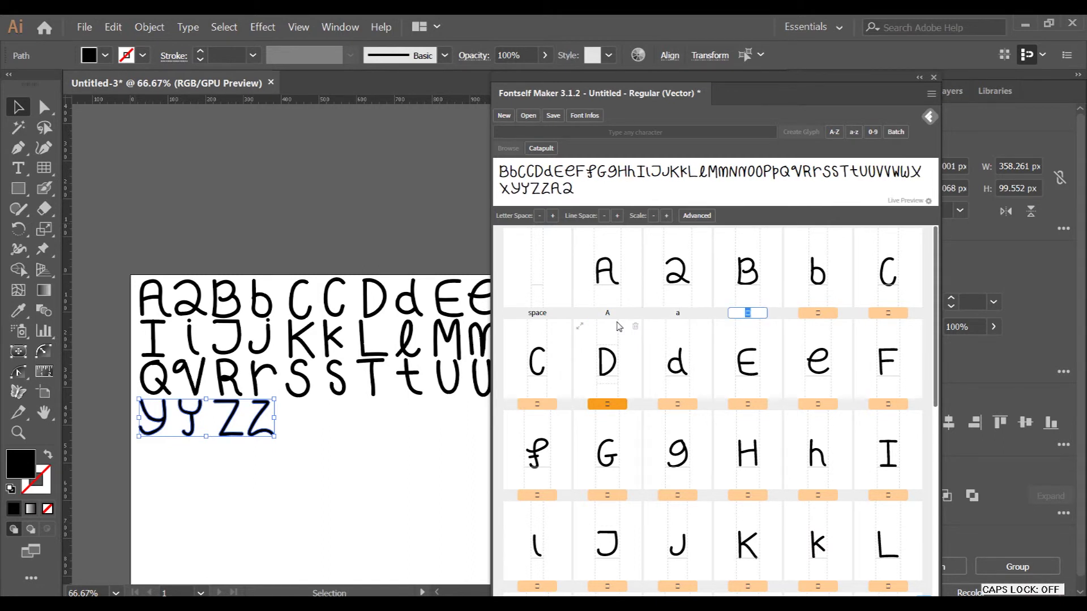
text(B)
key(Tab)
text(b)
key(Tab)
key(Caps_Lock)
text(C)
key(Tab)
key(Caps_Lock)
text(c)
key(Tab)
- Label the next glyphs G through r with matching upper- and lowercase letters
key(Tab)
key(Caps_Lock)
text(f	G	g	H	h	I	i	J	j	K	k	L	l	M)
key(Tab)
text(m	N	n)
key(Caps_Lock)
text(O)
key(Tab)
key(Caps_Lock)
text(o)
key(Tab)
key(Caps_Lock)
text(P)
text(Q)
key(Tab)
text(q)
key(Tab)
text(R)
key(Tab)
text(r)
- Label the glyphs s, T, t, U, u, v, V and W
key(Tab)
key(Tab)
text(s)
key(Tab)
text(T)
key(Tab)
text(t)
key(Tab)
text(U)
key(Tab)
text(u)
key(Tab)
text(v)
key(Tab)
text(V)
key(Tab)
text(W)
key(Tab)
text(W)
- Dismiss the duplicate W warning, rename the second W to w, and label X, x, Y, y, Z
key(Tab)
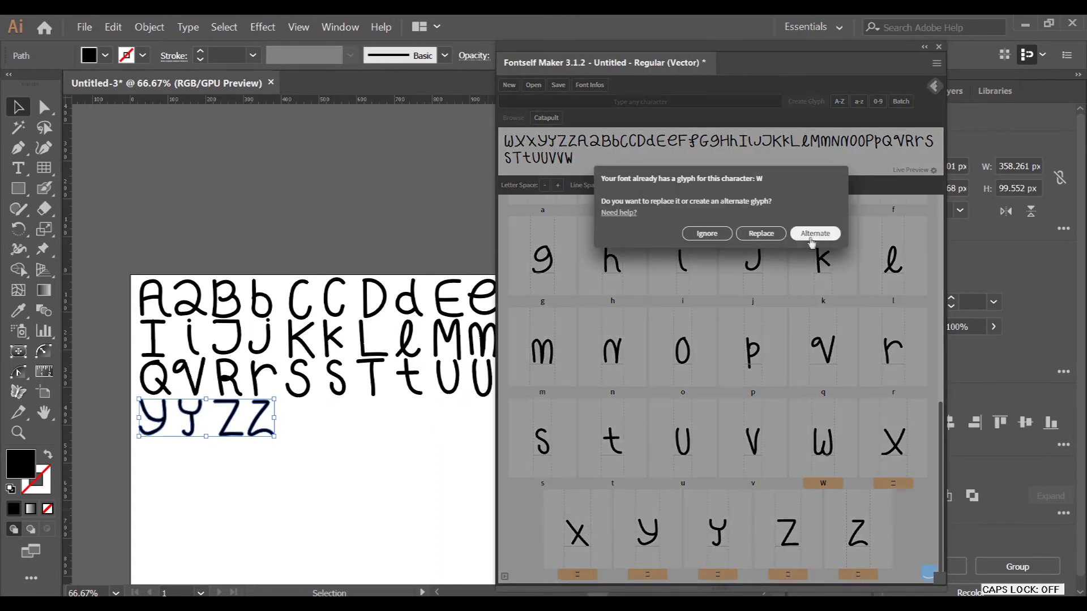
click(707, 227)
click(823, 484)
text(w)
key(Tab)
text(X)
key(Tab)
text(x)
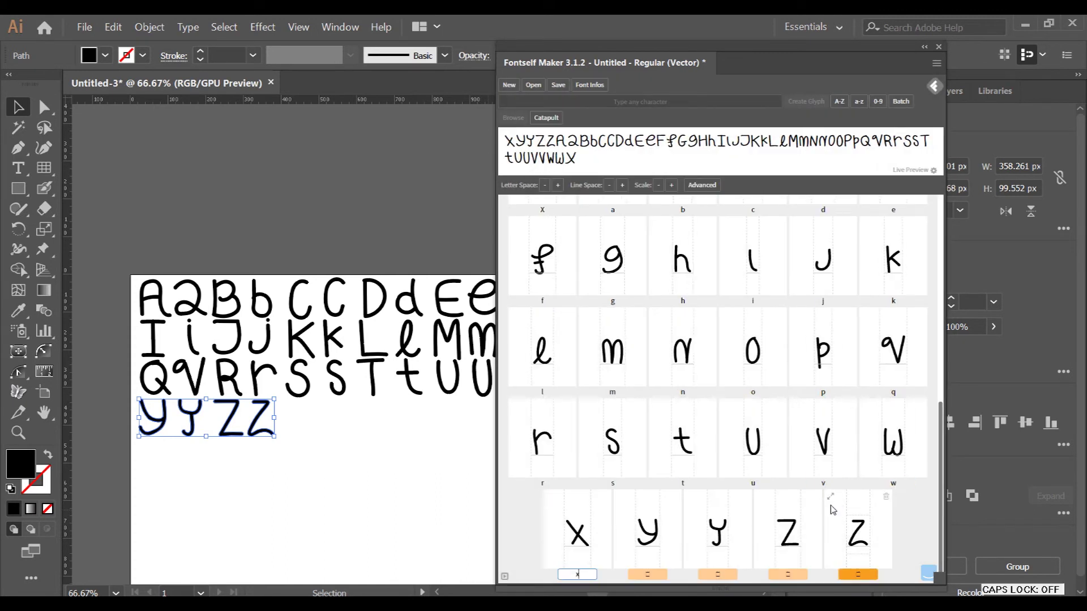
key(Tab)
text(Y)
key(Tab)
text(y)
key(Tab)
text(Z)
key(Tab)
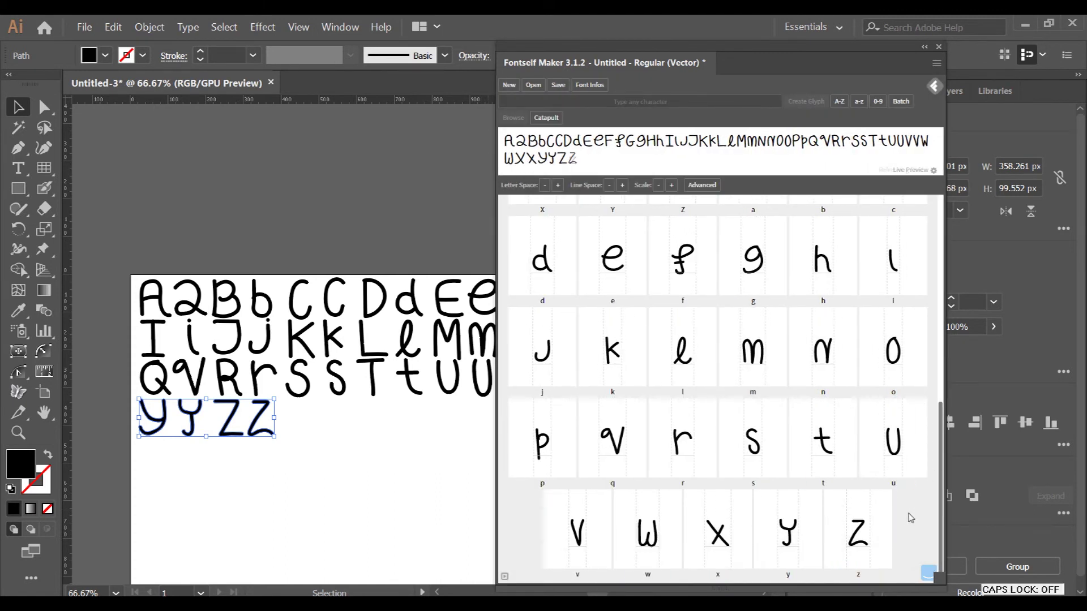
- Replace the live-preview alphabet with a typed sample name, then clear the preview
drag(596, 170, 481, 142)
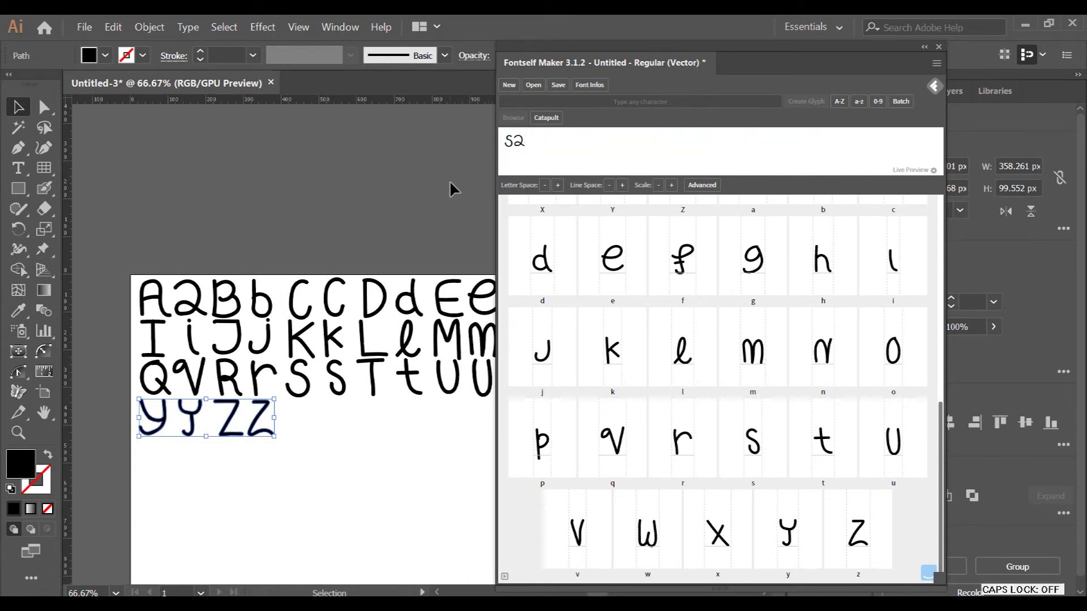
key(ctrl+a)
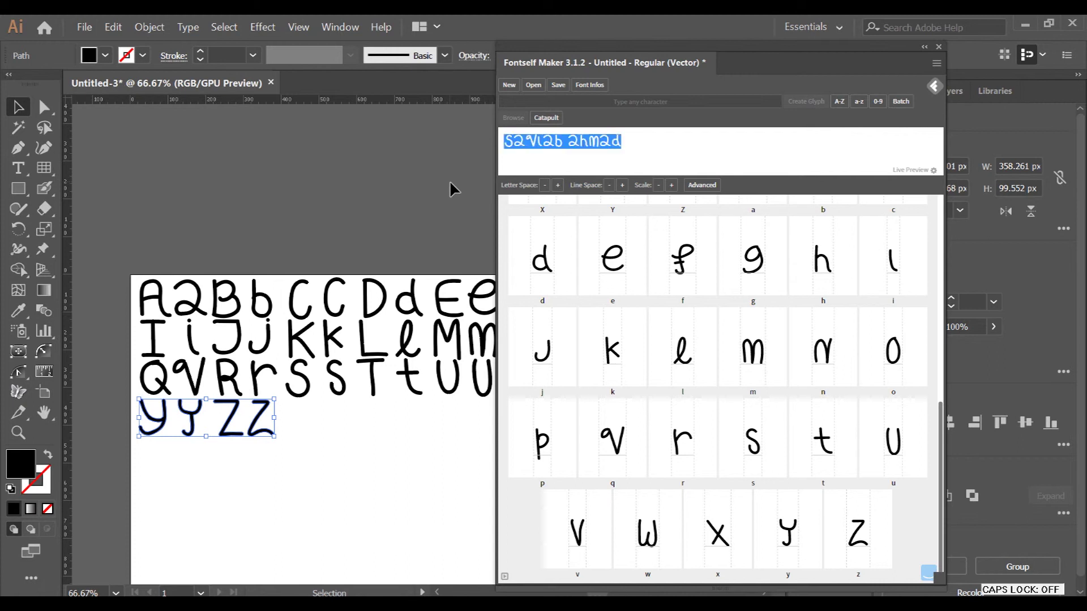
key(BackSpace)
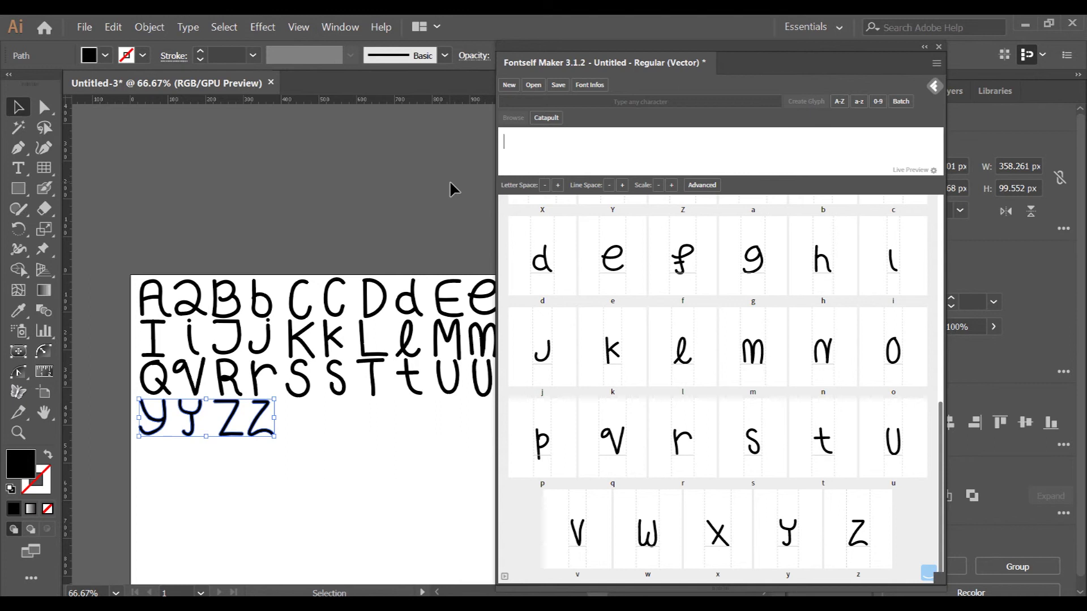
- Name the font 'Fine Test' and save FineTest.otf to the Desktop
click(558, 85)
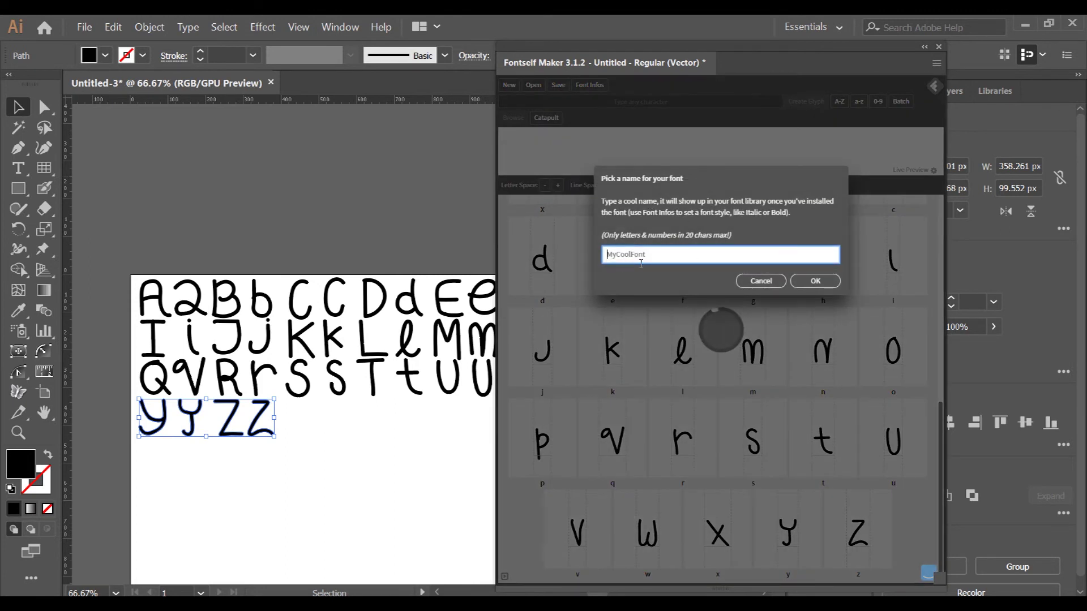
text(Fine)
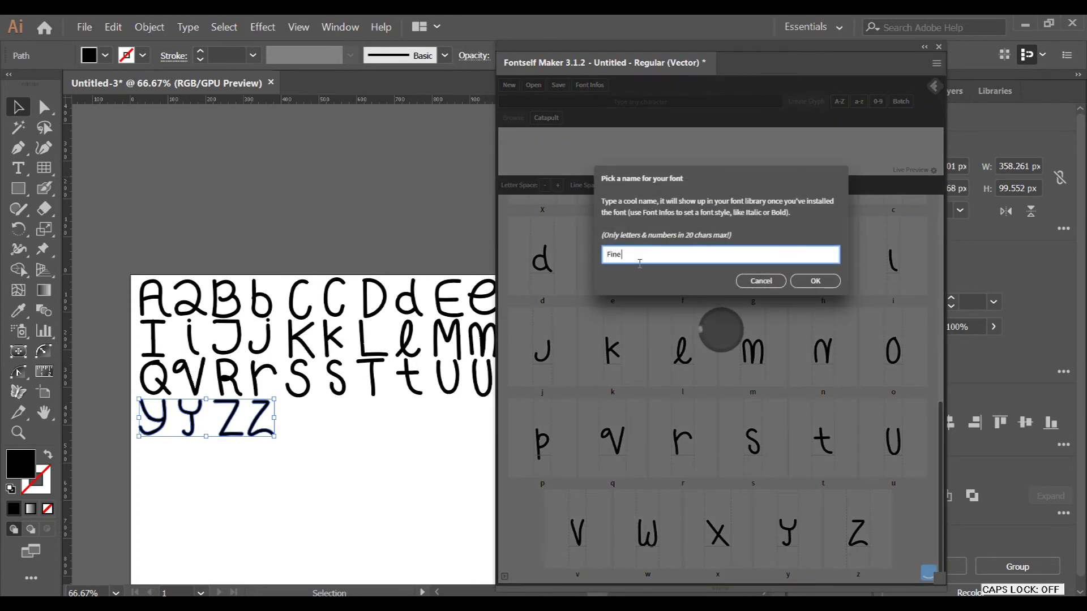
text( T)
key(Caps_Lock)
text(est)
click(815, 281)
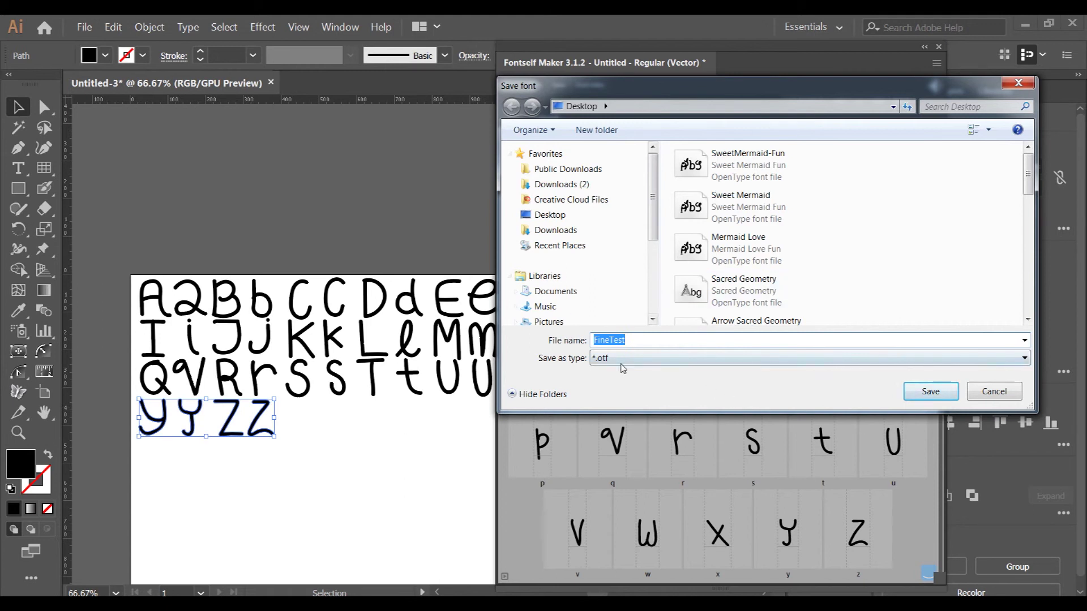
click(931, 391)
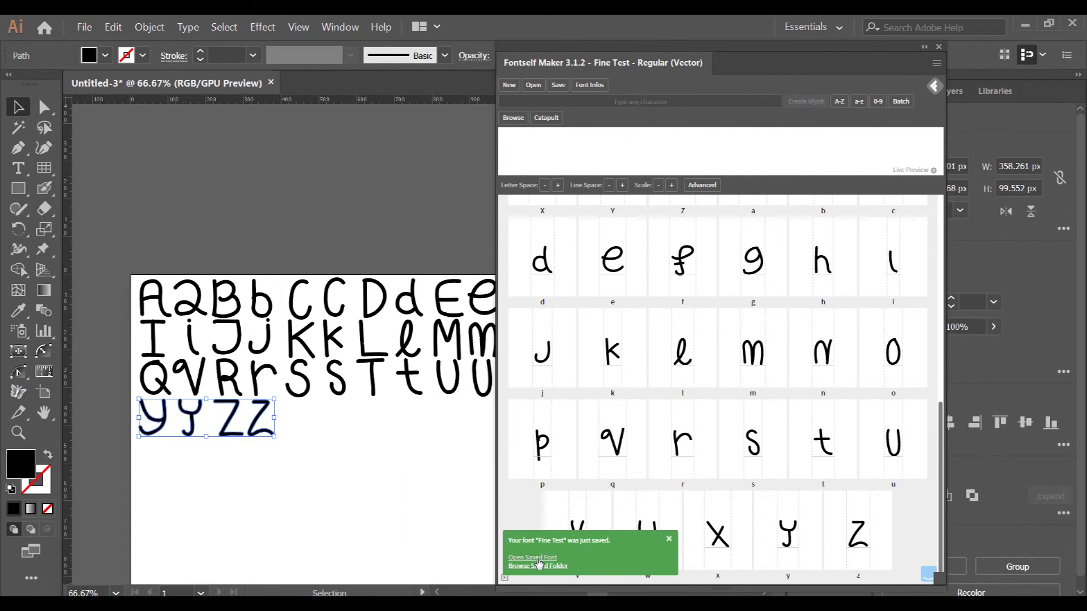
- Open the saved FineTest font in Font Viewer, install it, and close the viewer
click(537, 559)
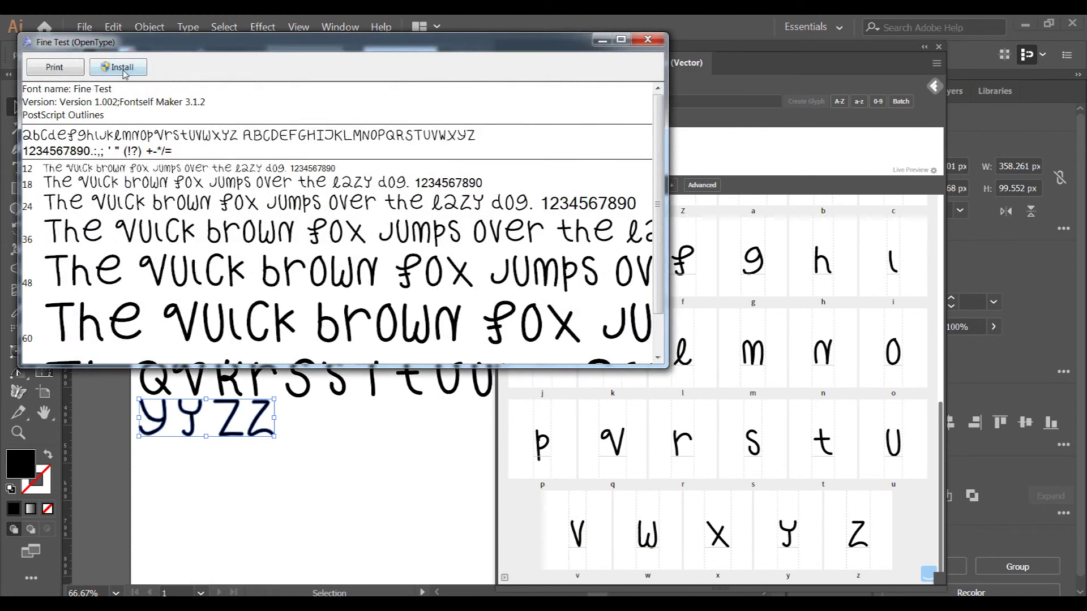
click(124, 69)
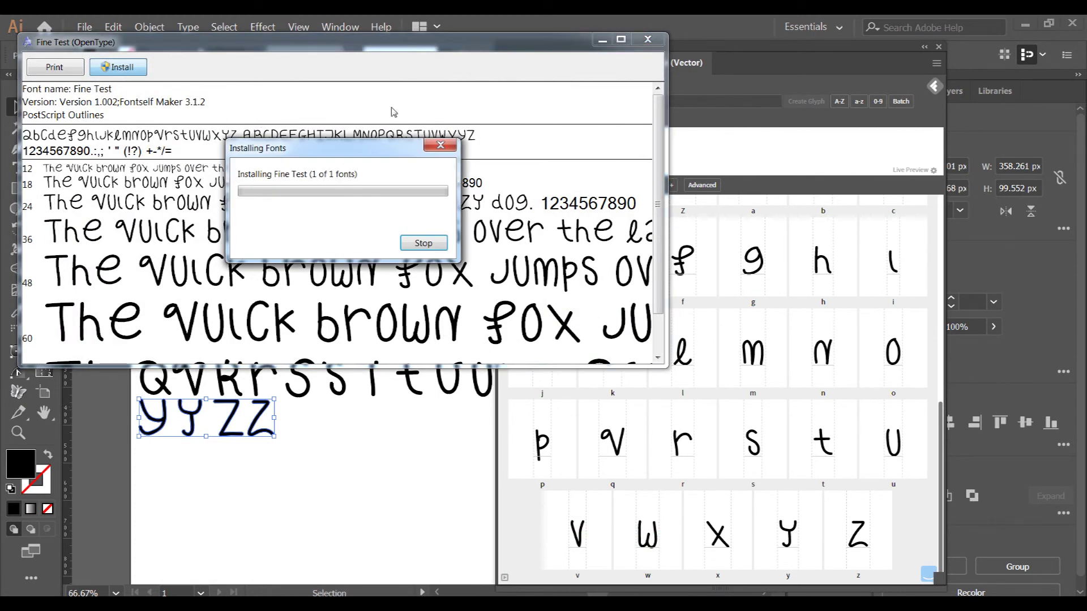
click(648, 39)
- Select all the hand-drawn letter artwork on the artboard and delete it
click(306, 215)
key(ctrl+a)
key(Delete)
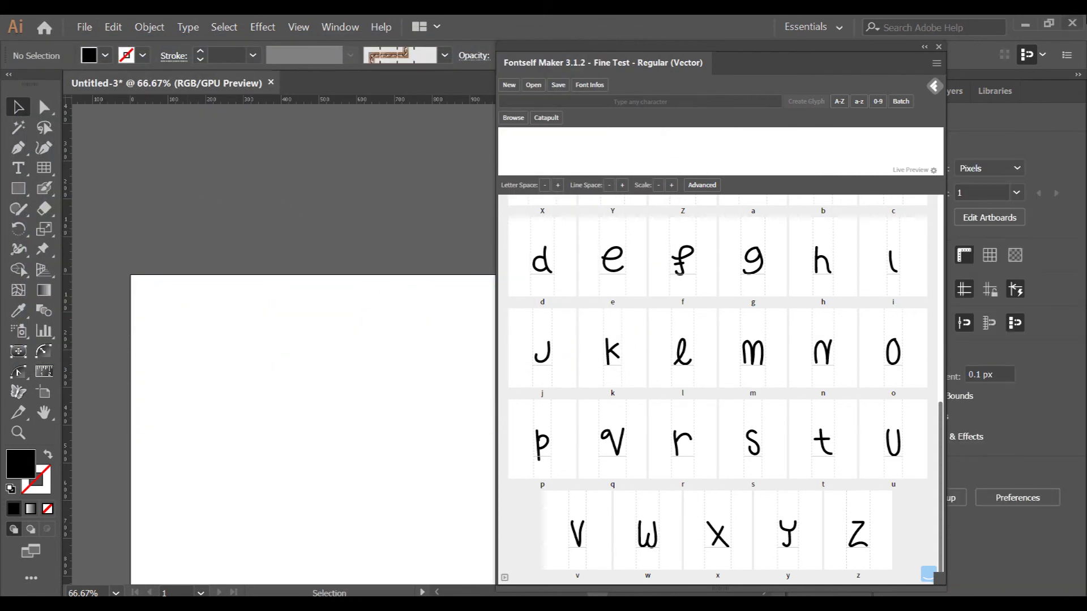
- Undock the Fontself panel and close it
drag(942, 45, 643, 177)
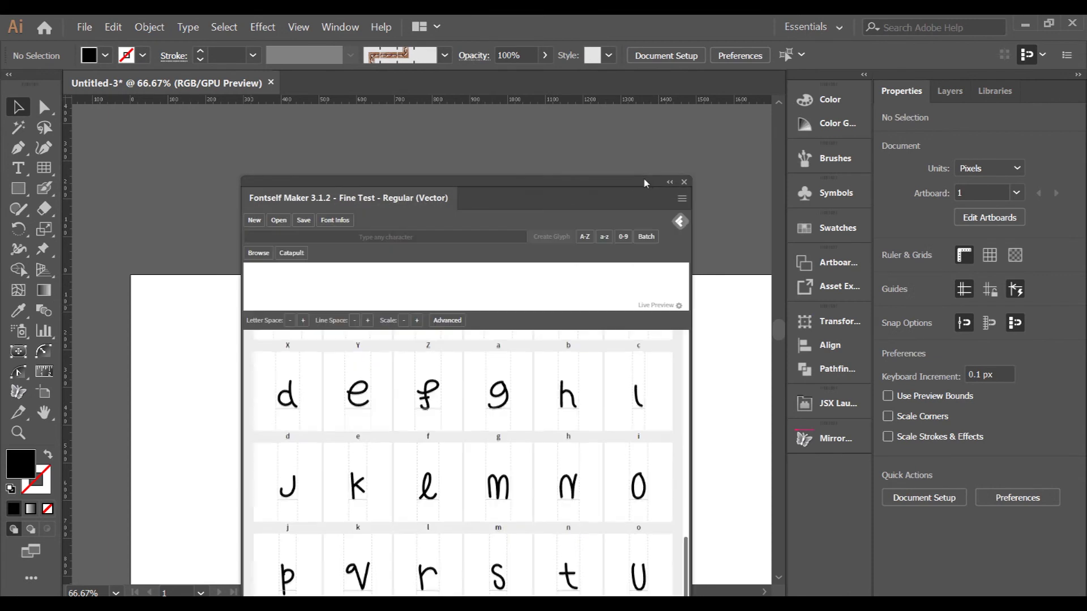
click(684, 181)
scroll(200, 276, down, 1)
scroll(219, 308, down, 2)
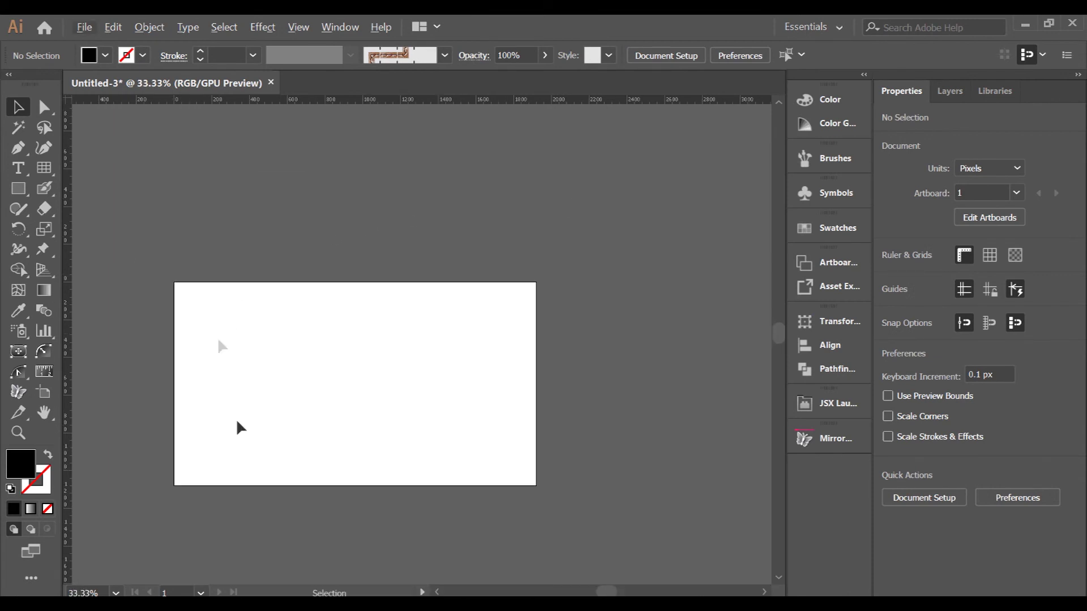
scroll(244, 447, down, 1)
scroll(250, 477, up, 1)
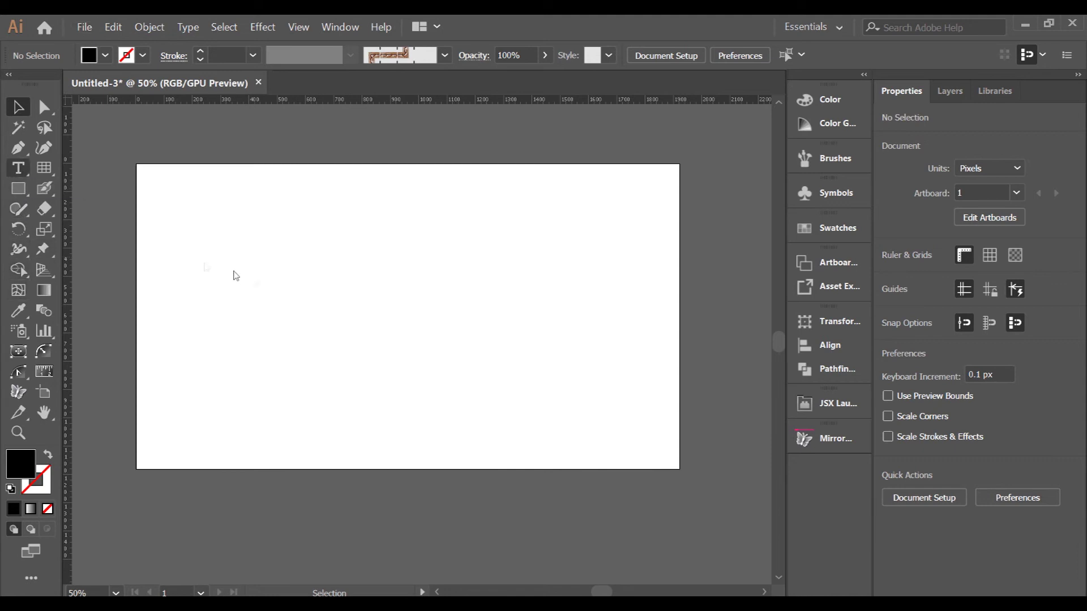
- Type 'Hello' on the artboard, enlarge it to about 250 pt, and center it
click(312, 294)
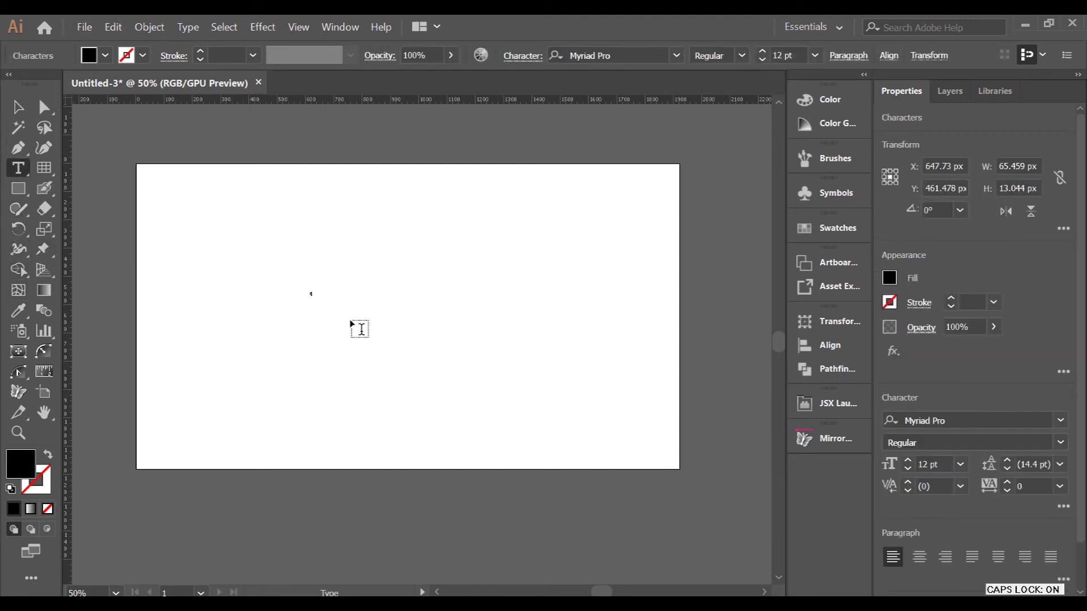
key(Caps_Lock)
text(H)
key(Caps_Lock)
text(ell)
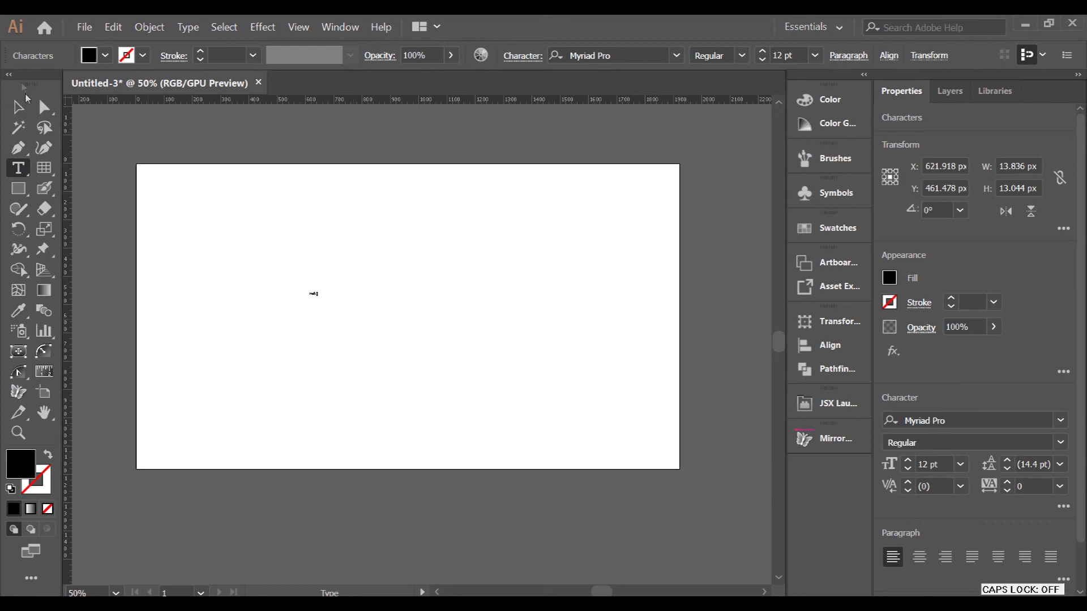
click(19, 106)
drag(329, 307, 433, 328)
click(425, 354)
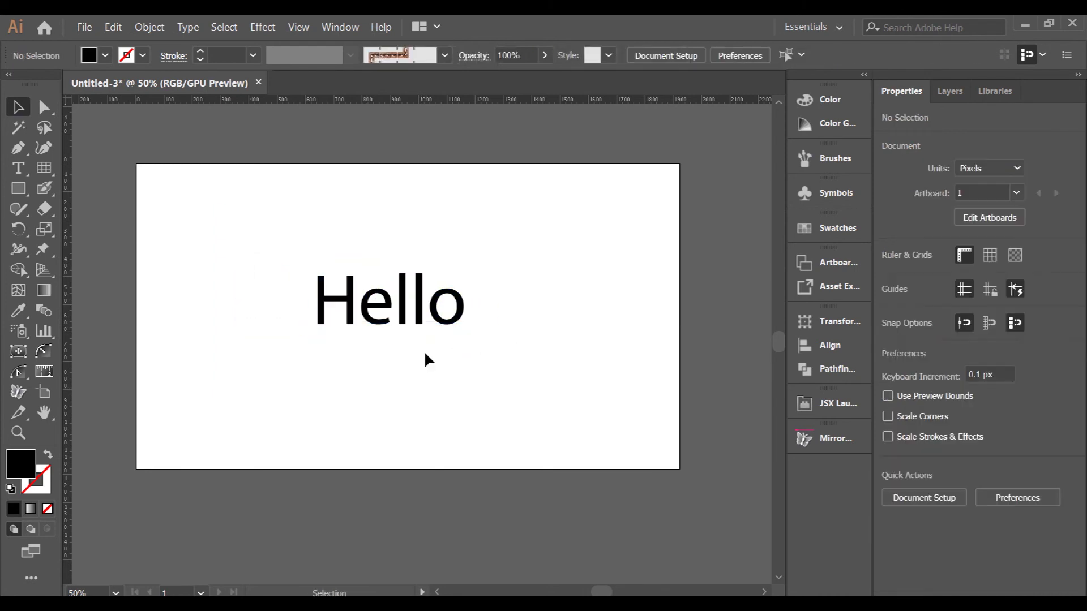
- Change the Hello text's font to Fine Test
click(441, 333)
click(959, 424)
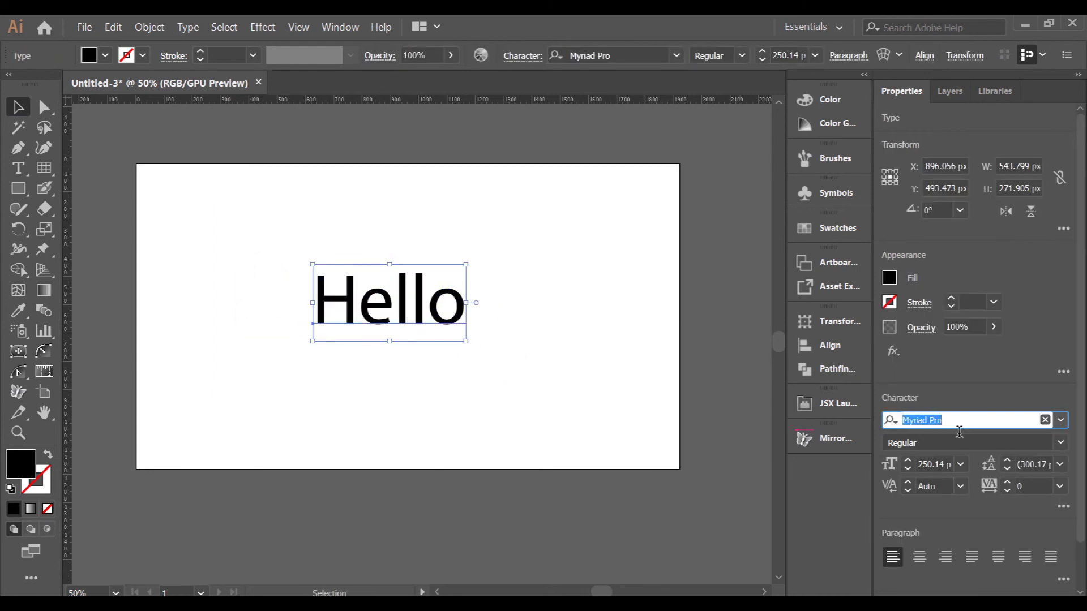
text(fine)
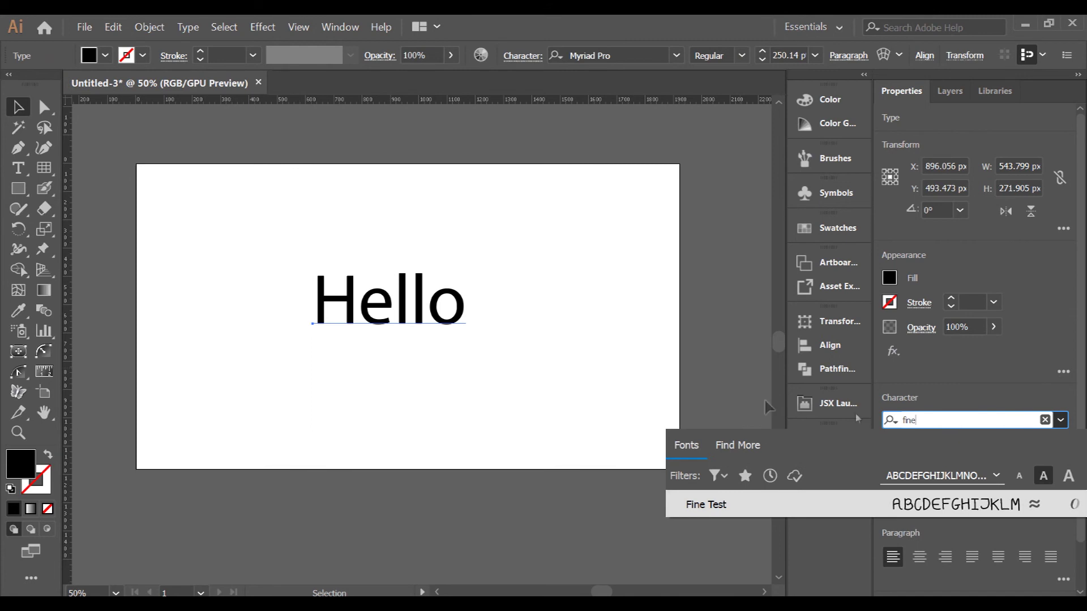
click(706, 505)
- Make an offset copy of Hello and begin editing the copy's text
click(510, 408)
drag(456, 334, 385, 333)
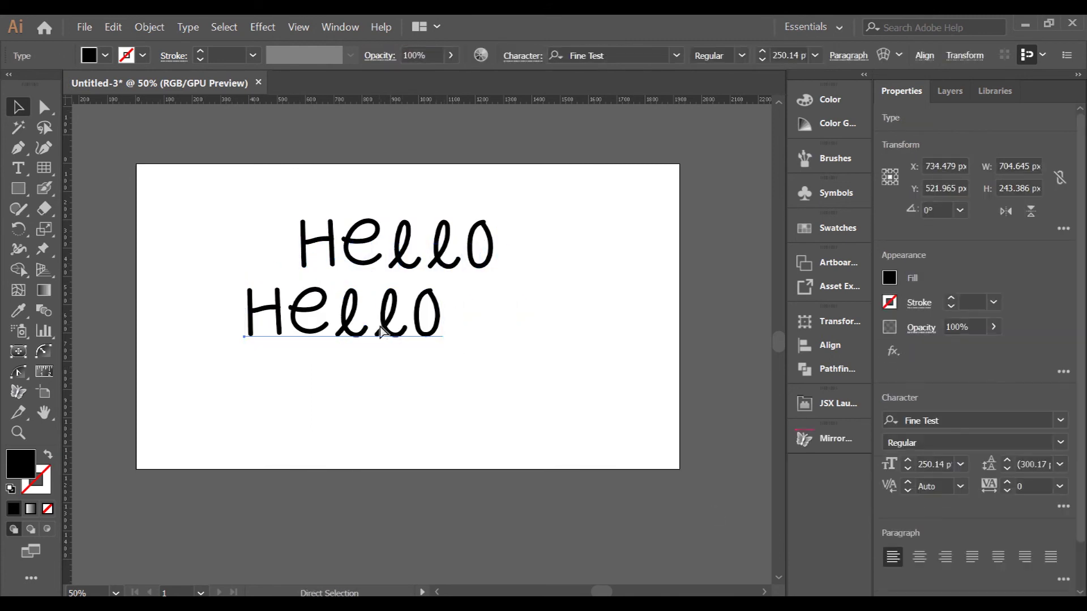
double_click(385, 333)
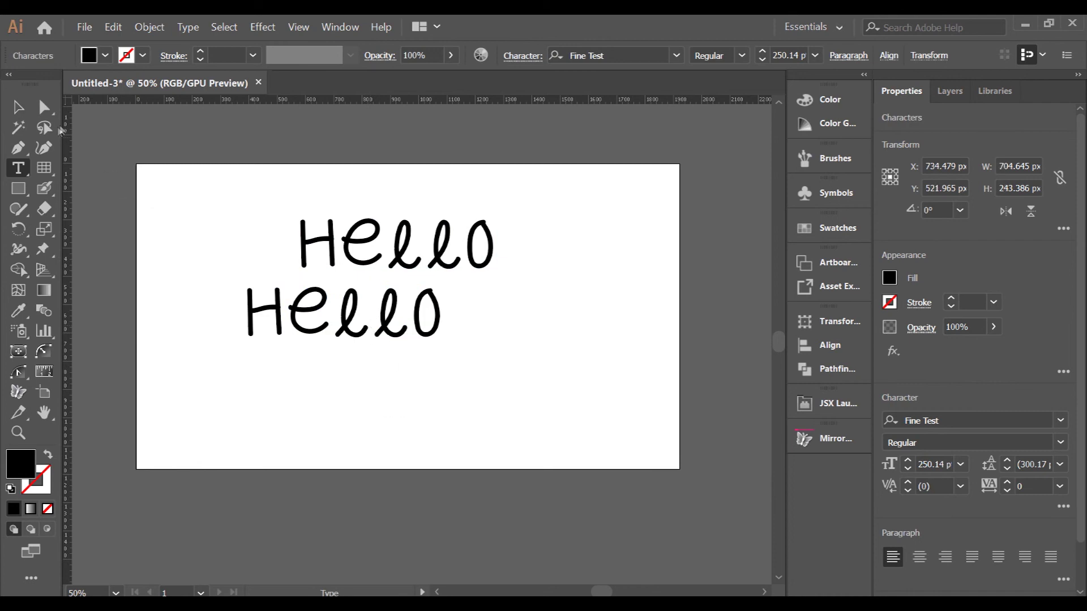
- Change the copied text to 'world', then delete that text object
key(ctrl+a)
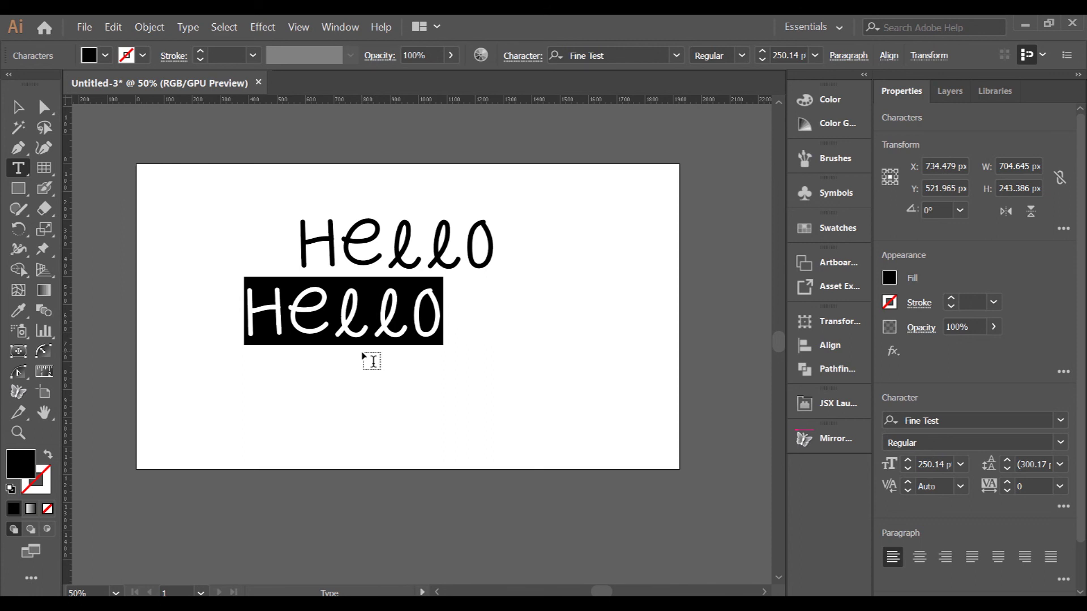
text(world)
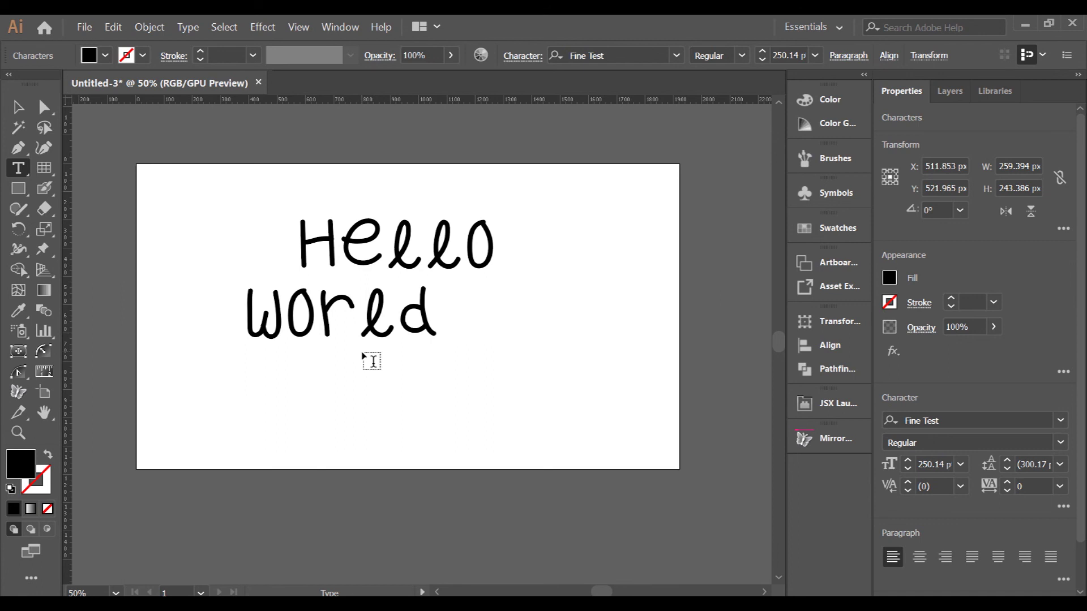
key(BackSpace)
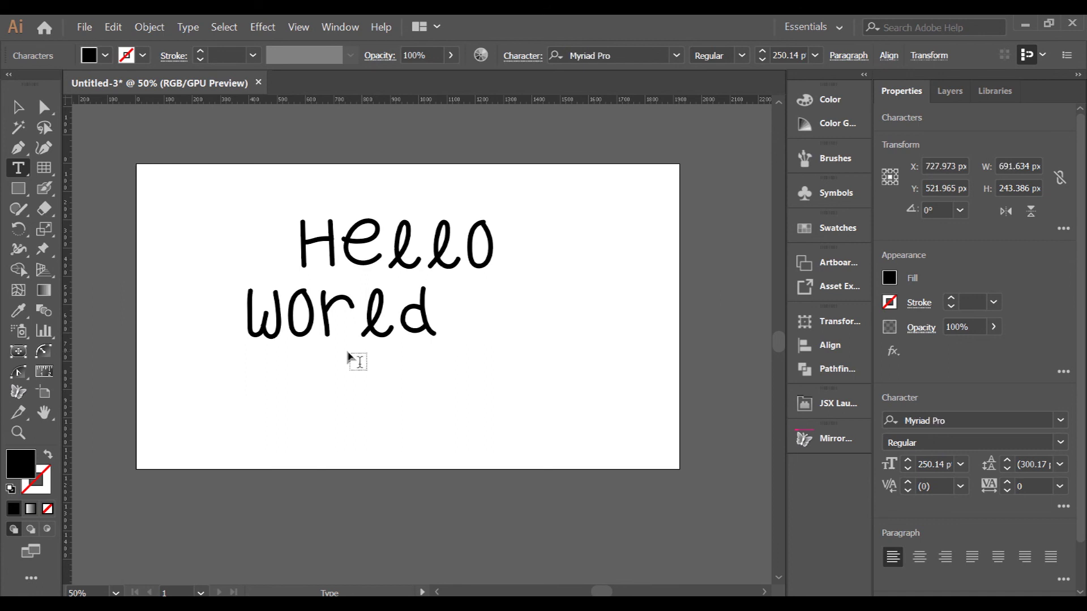
key(ctrl+a)
click(44, 108)
key(Delete)
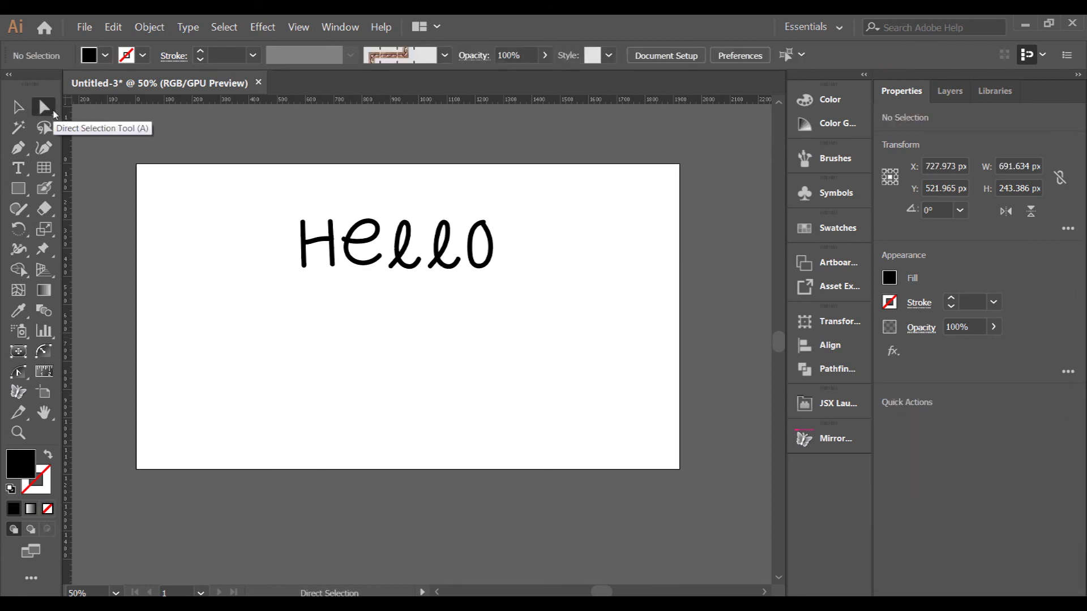
- Move Hello, retype it as 'SUbscribe', and reposition it on the artboard
drag(379, 264, 299, 332)
double_click(286, 328)
key(ctrl+a)
text(SUbscribe)
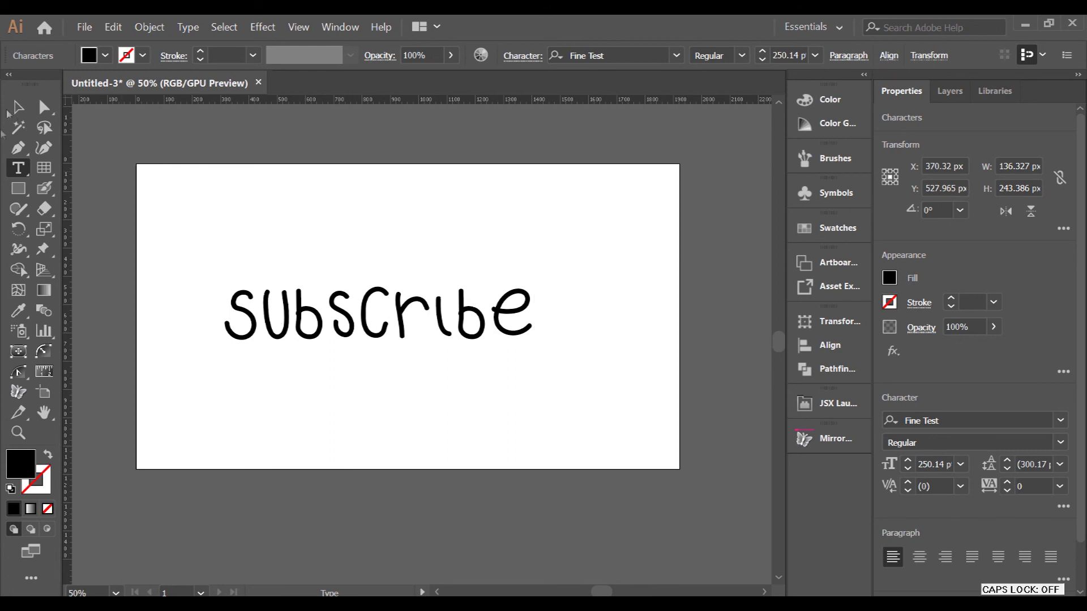
click(45, 108)
drag(381, 326, 407, 312)
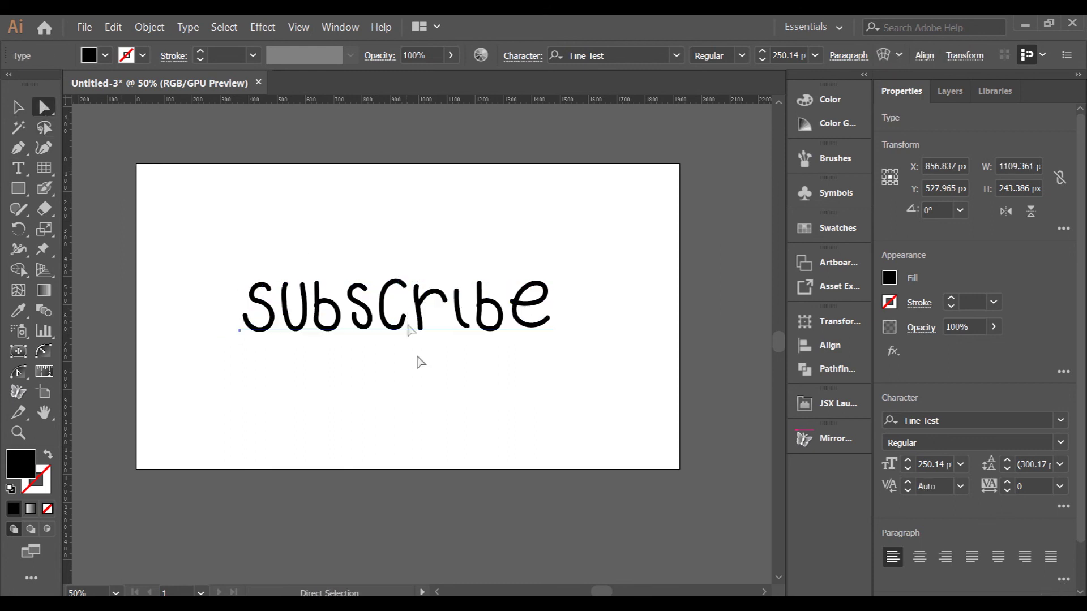
click(427, 392)
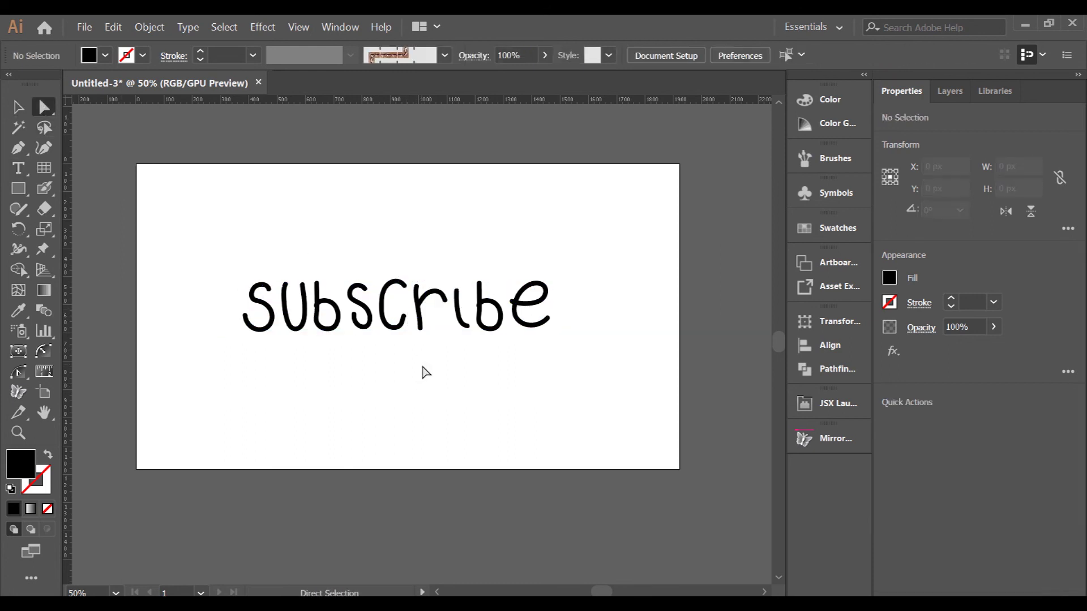